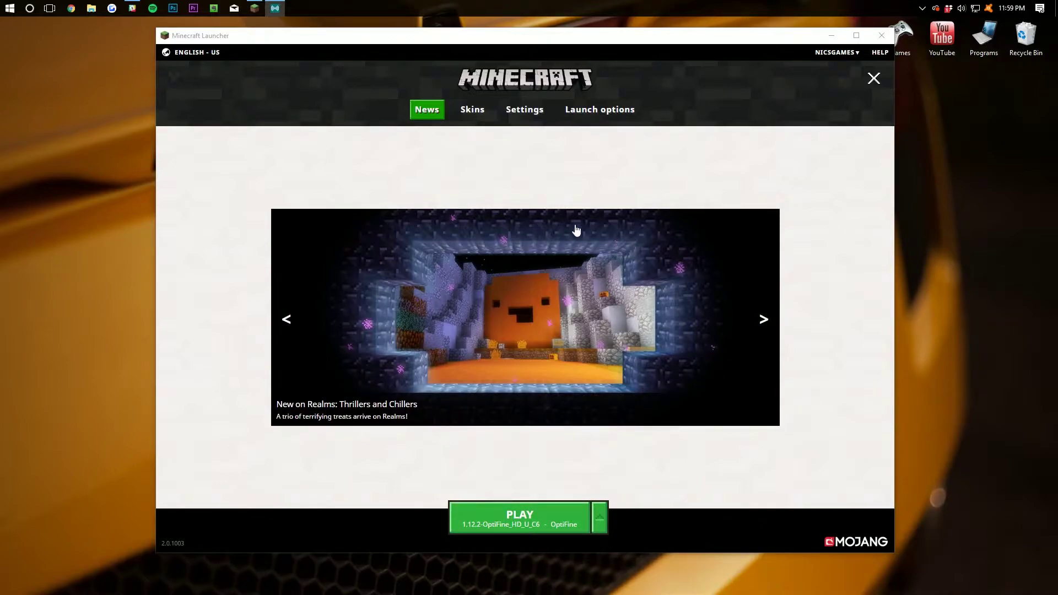
- Open the OptiFine profile in the launcher's launch options for editing
{"action": "left_click", "coordinate": [875, 80]}
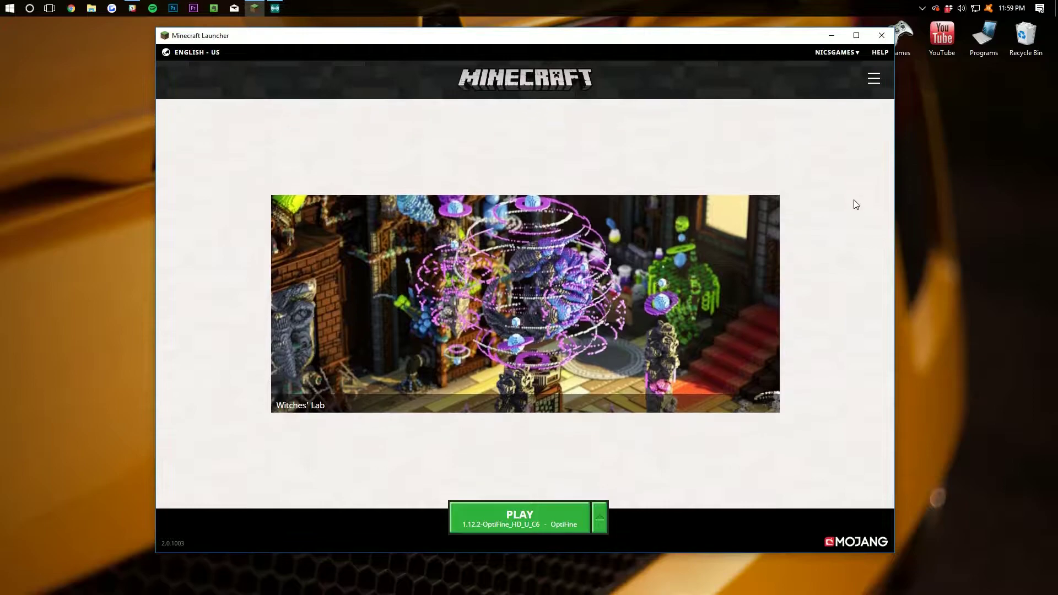
{"action": "left_click", "coordinate": [875, 81]}
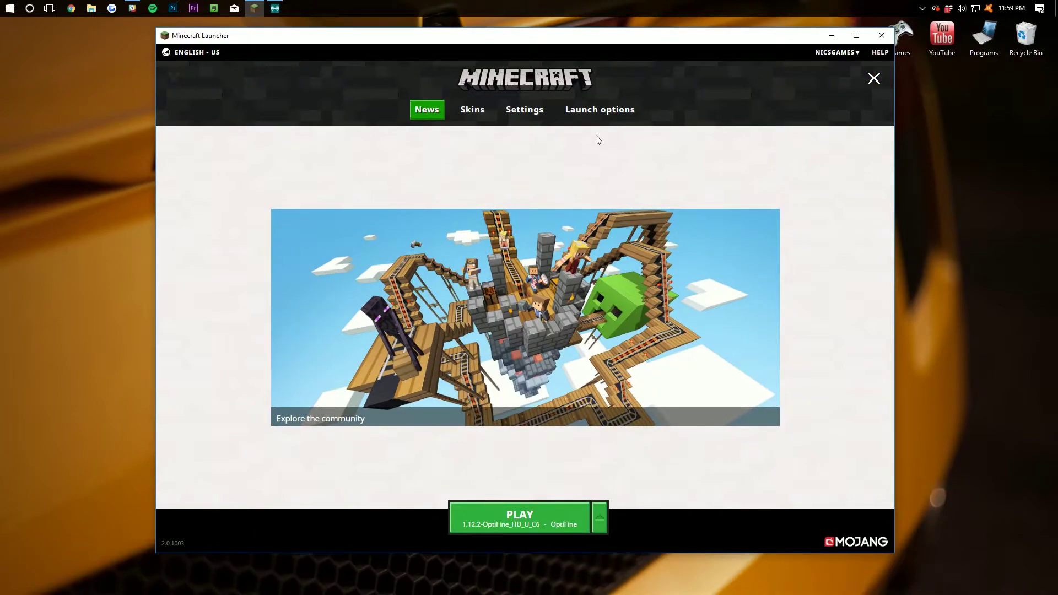
{"action": "left_click", "coordinate": [593, 111]}
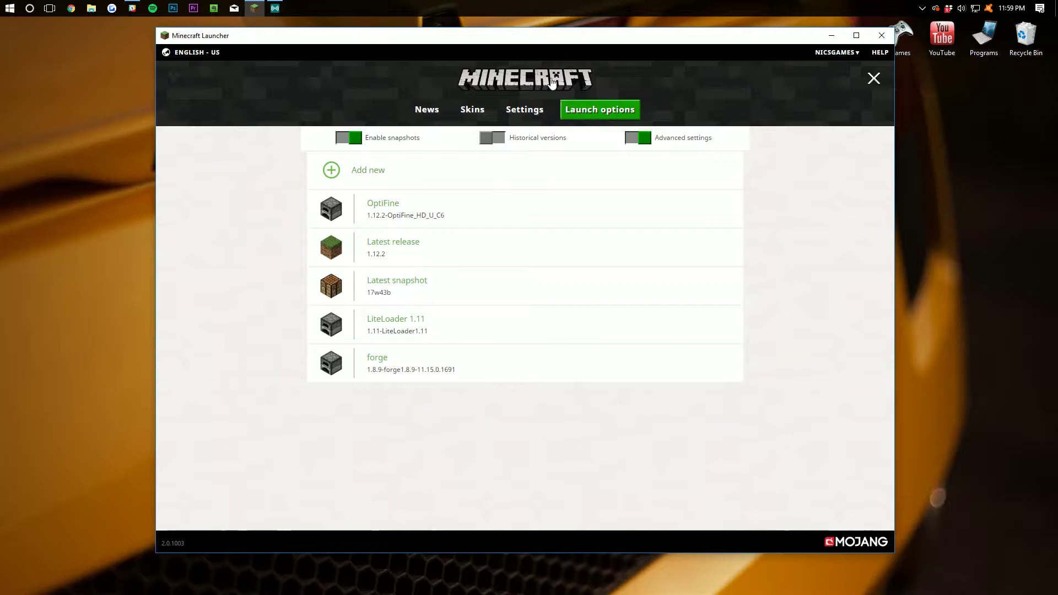
{"action": "left_click", "coordinate": [405, 217]}
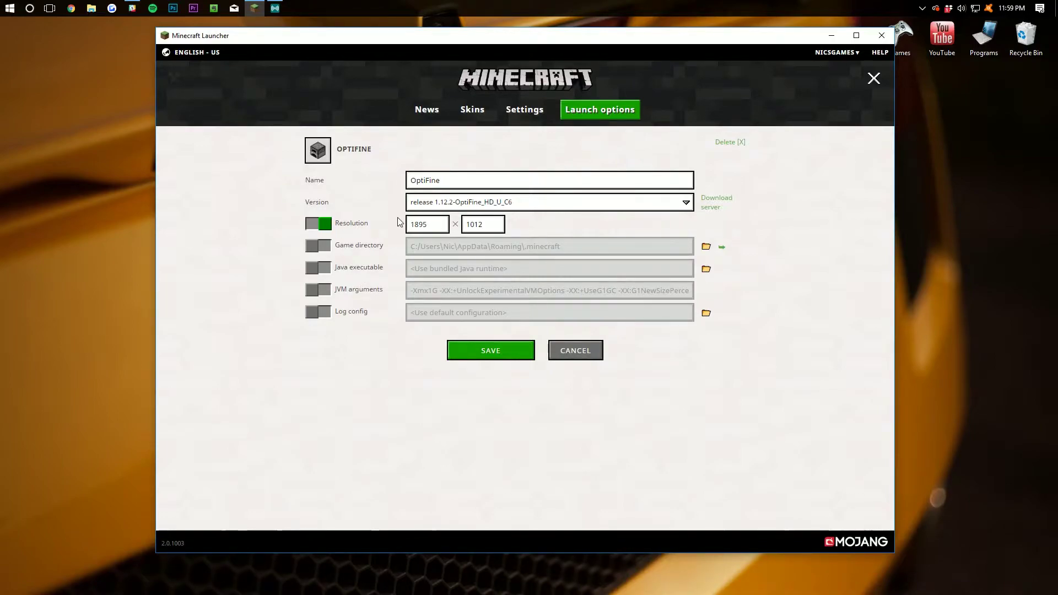
{"action": "left_click", "coordinate": [329, 227]}
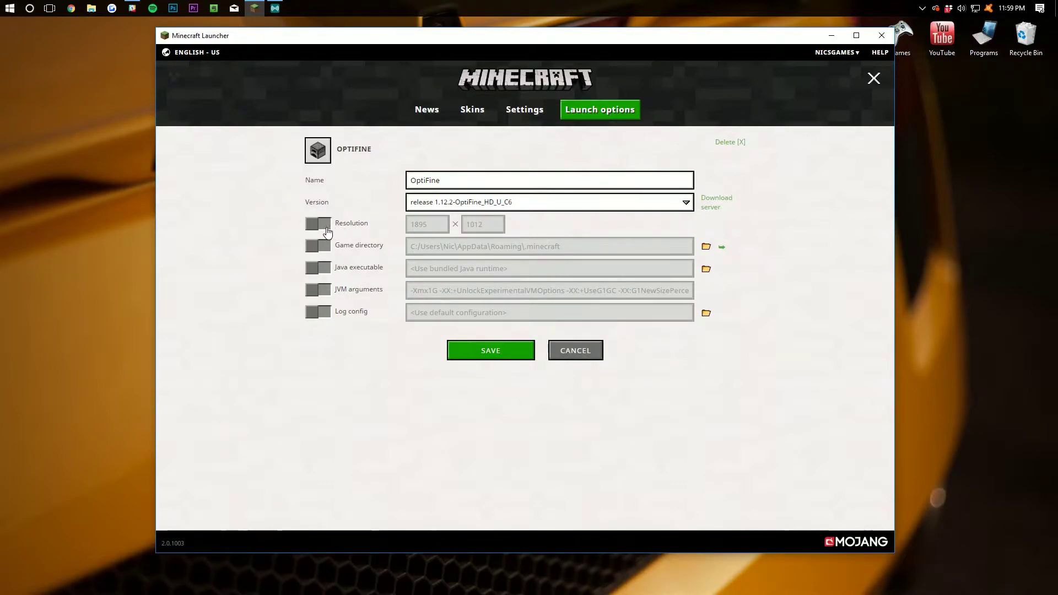
{"action": "left_click", "coordinate": [321, 232]}
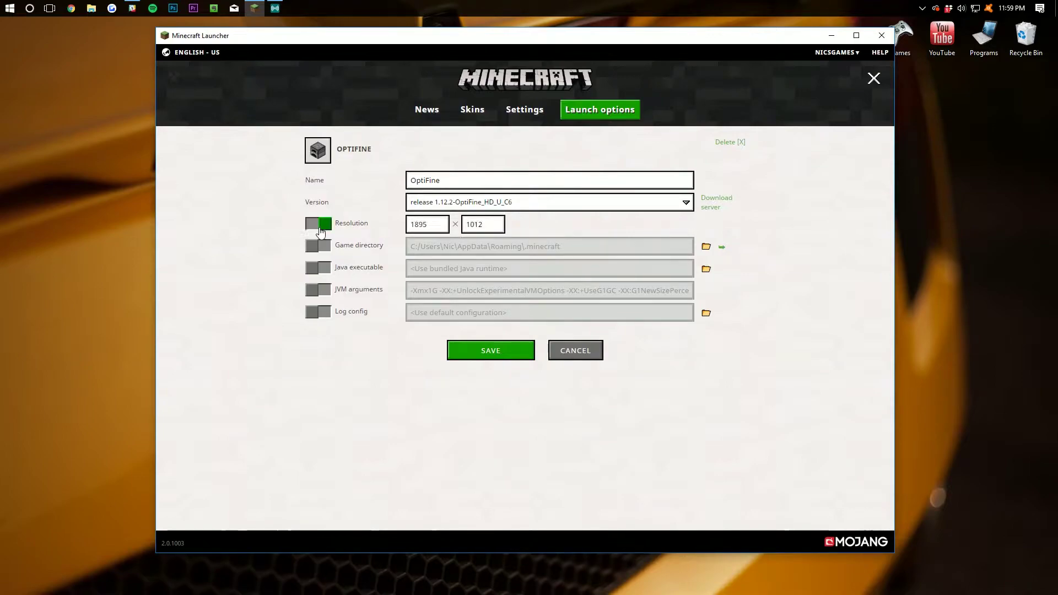
{"action": "left_click", "coordinate": [407, 226]}
{"action": "double_click", "coordinate": [427, 224]}
{"action": "type", "text": "1280"}
{"action": "key", "text": "ctrl+z"}
{"action": "double_click", "coordinate": [484, 225]}
{"action": "type", "text": "7"}
{"action": "key", "text": "ctrl+z"}
{"action": "left_click", "coordinate": [501, 238]}
{"action": "left_click", "coordinate": [440, 227]}
{"action": "left_click", "coordinate": [440, 227]}
{"action": "left_click", "coordinate": [440, 227]}
{"action": "left_click", "coordinate": [440, 227]}
{"action": "left_click", "coordinate": [440, 223]}
{"action": "left_click", "coordinate": [440, 223]}
{"action": "left_click", "coordinate": [440, 222]}
- Enable JVM arguments for the OptiFine profile, set the maximum memory argument to -Xmx8G and save the profile
{"action": "left_click", "coordinate": [319, 292]}
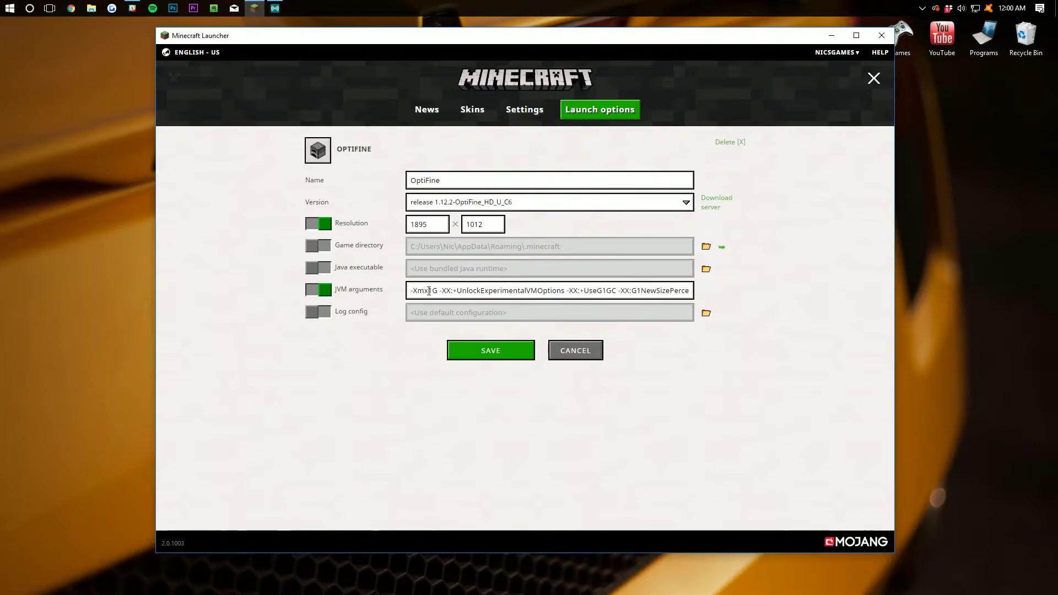
{"action": "left_click_drag", "start_coordinate": [428, 292], "coordinate": [433, 292]}
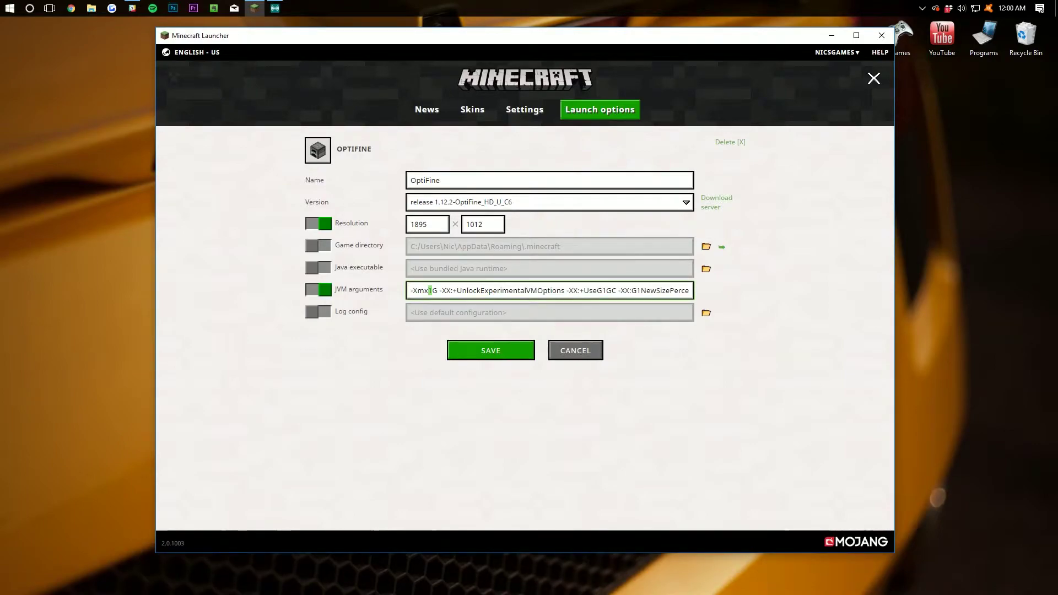
{"action": "left_click", "coordinate": [431, 290]}
{"action": "key", "text": "BackSpace"}
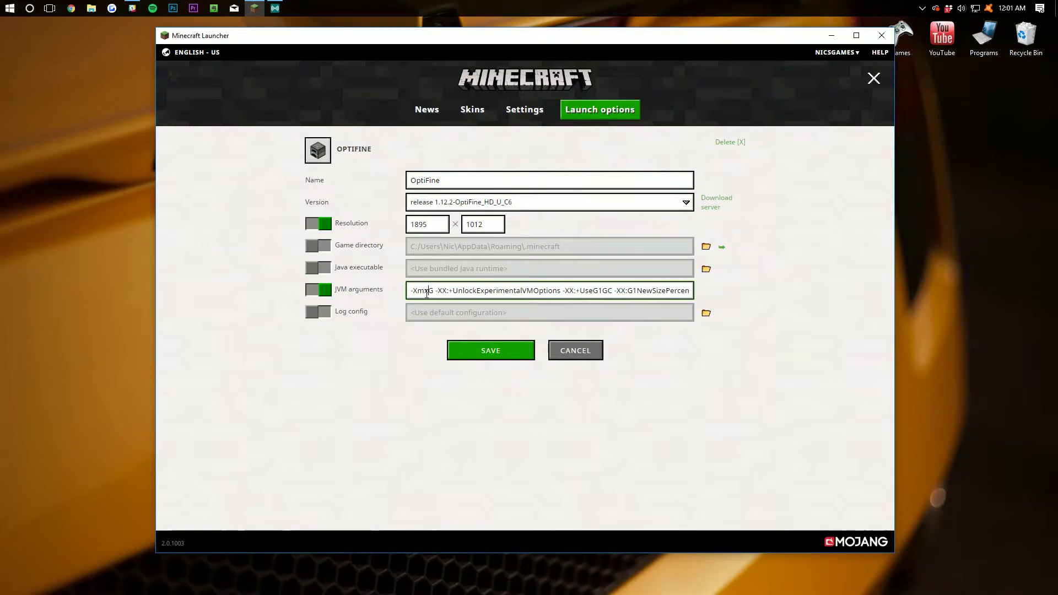
{"action": "type", "text": "4"}
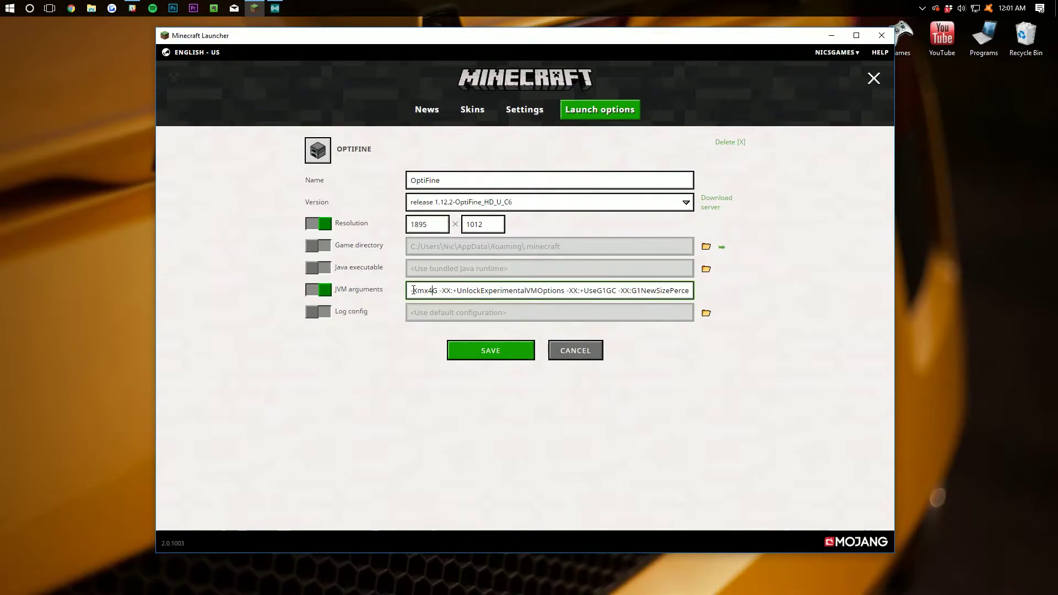
{"action": "key", "text": "BackSpace"}
{"action": "type", "text": "8"}
{"action": "left_click", "coordinate": [485, 349]}
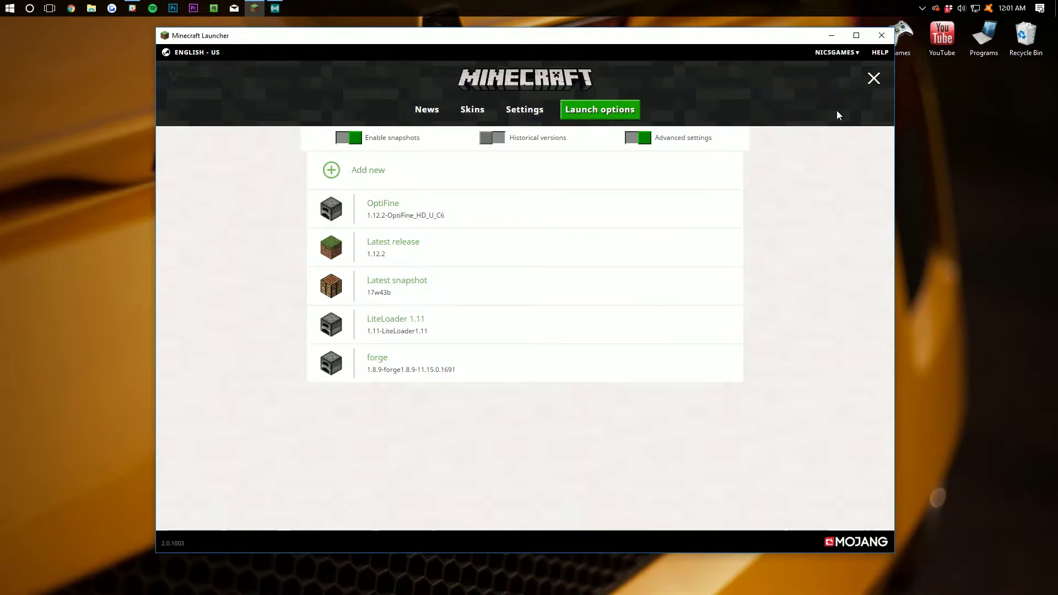
- Launch the game with the OptiFine profile and open the in-game video settings
{"action": "left_click", "coordinate": [426, 114]}
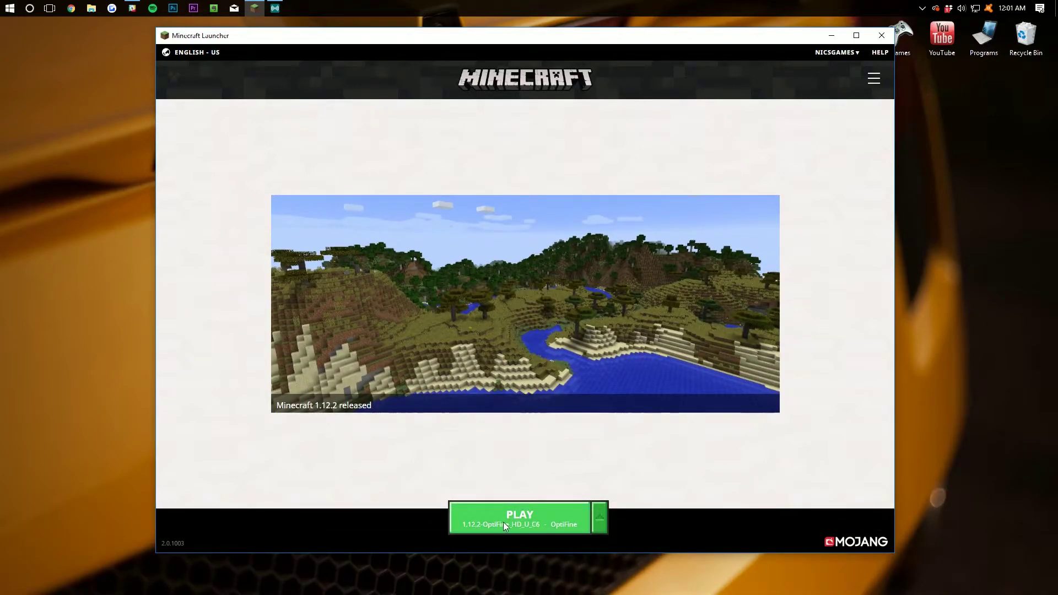
{"action": "left_click", "coordinate": [526, 520]}
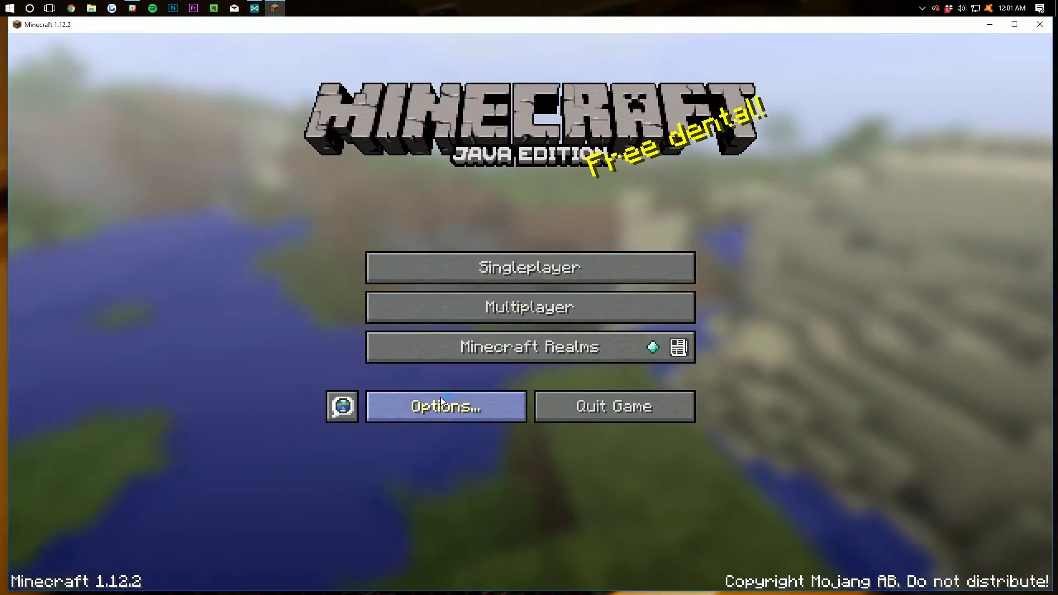
{"action": "left_click", "coordinate": [430, 406]}
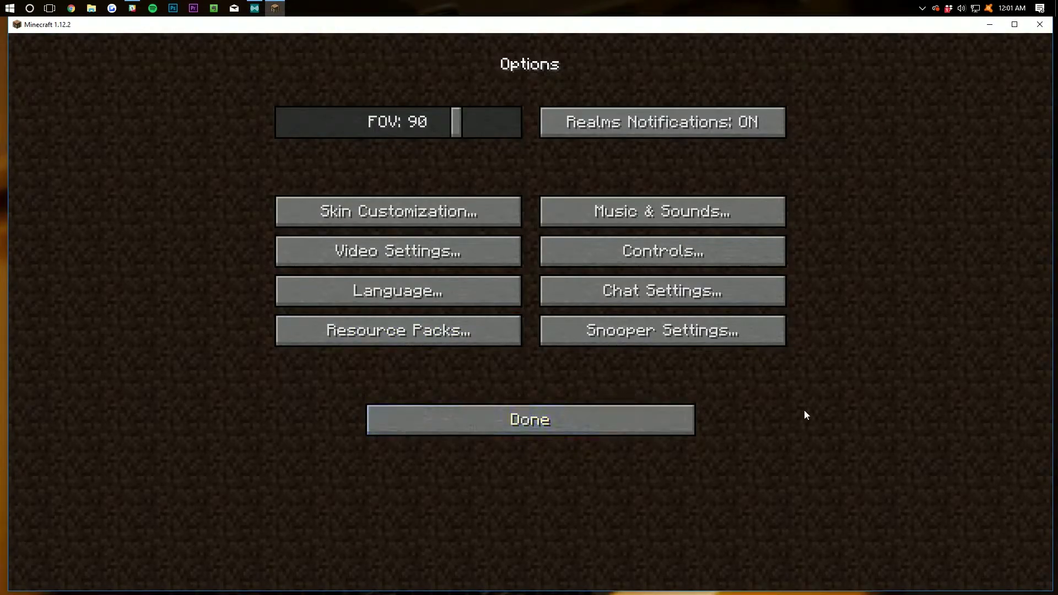
{"action": "left_click", "coordinate": [441, 256]}
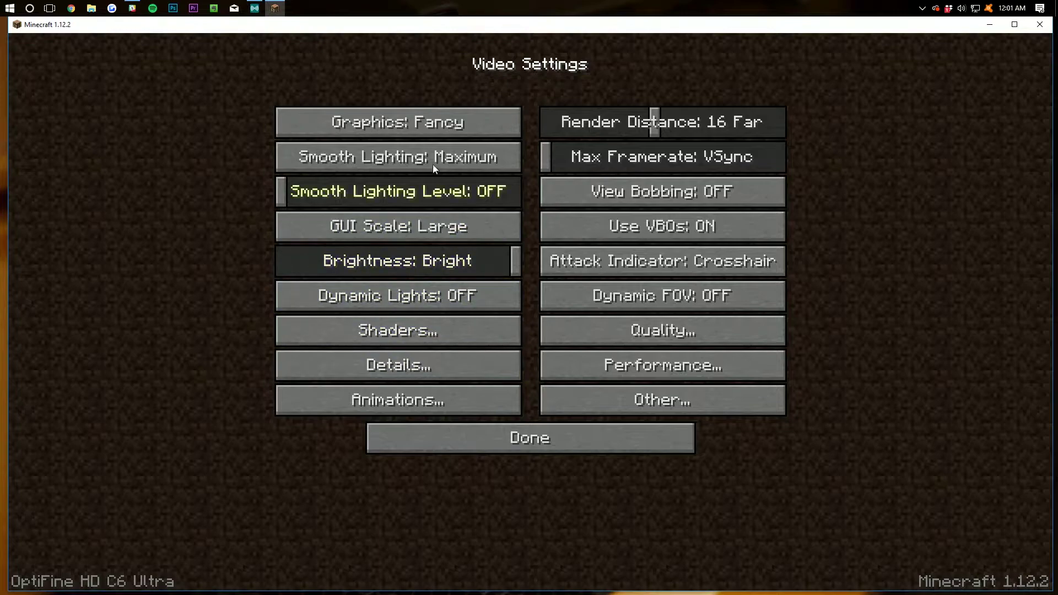
- Set Graphics to Fast, Render Distance to 2 Tiny, Smooth Lighting to OFF and Max Framerate to Unlimited
{"action": "mouse_move", "coordinate": [425, 130]}
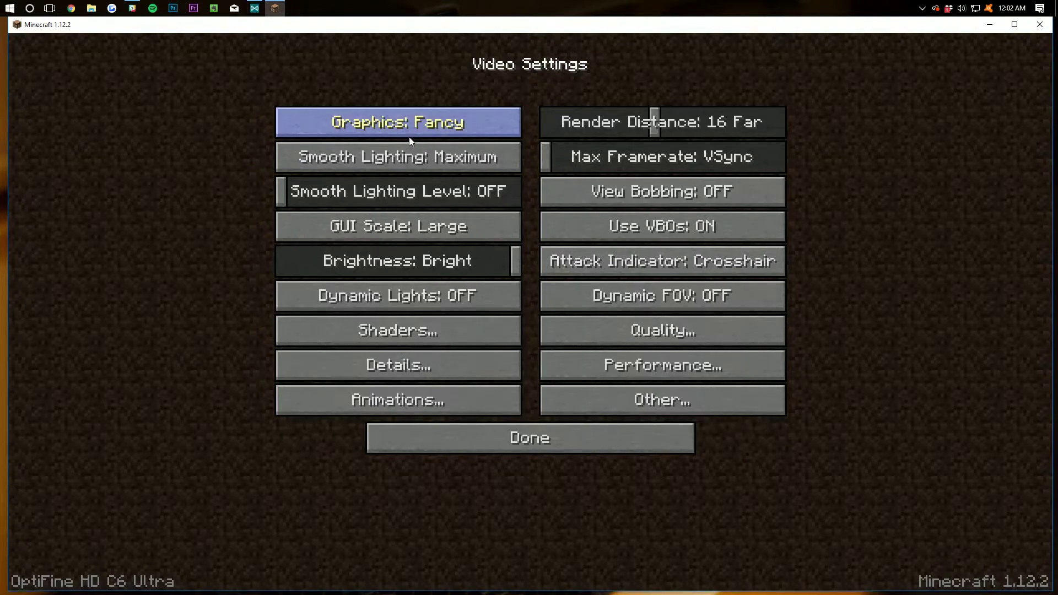
{"action": "left_click", "coordinate": [411, 132]}
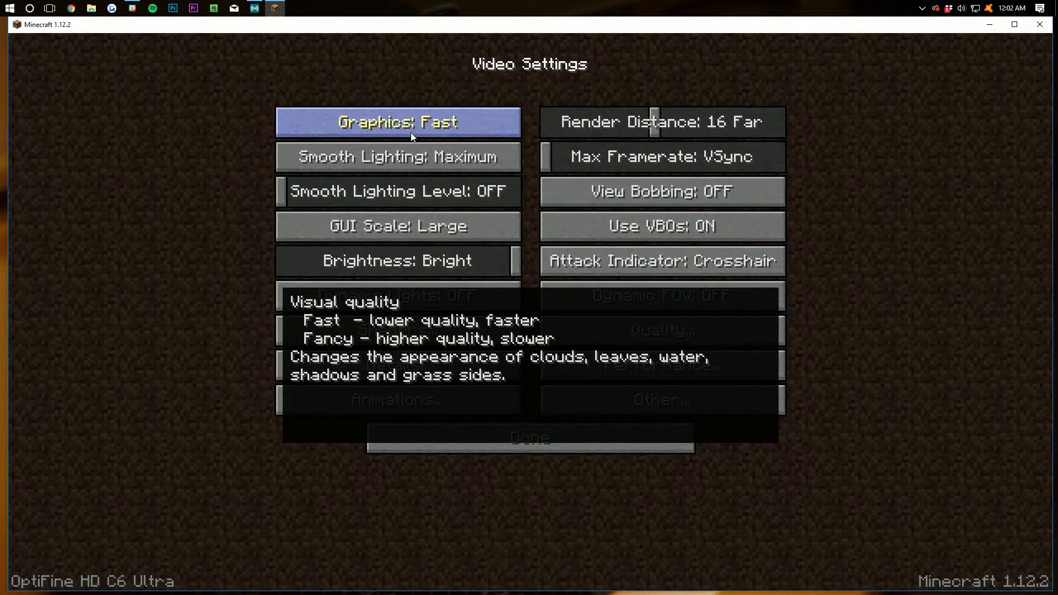
{"action": "left_click_drag", "start_coordinate": [654, 121], "coordinate": [544, 122]}
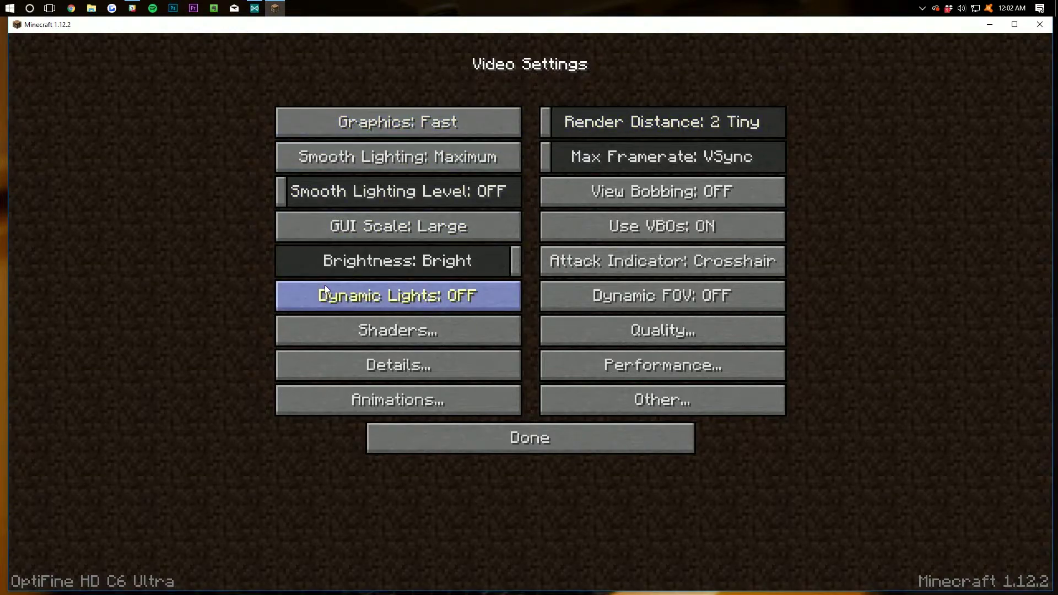
{"action": "left_click", "coordinate": [435, 167]}
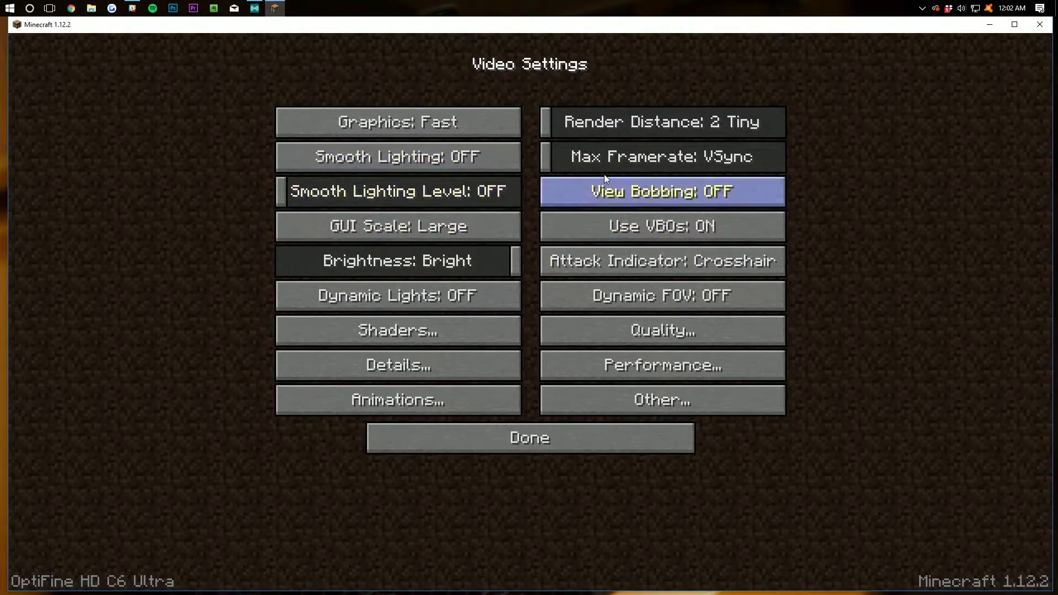
{"action": "left_click_drag", "start_coordinate": [556, 159], "coordinate": [954, 223]}
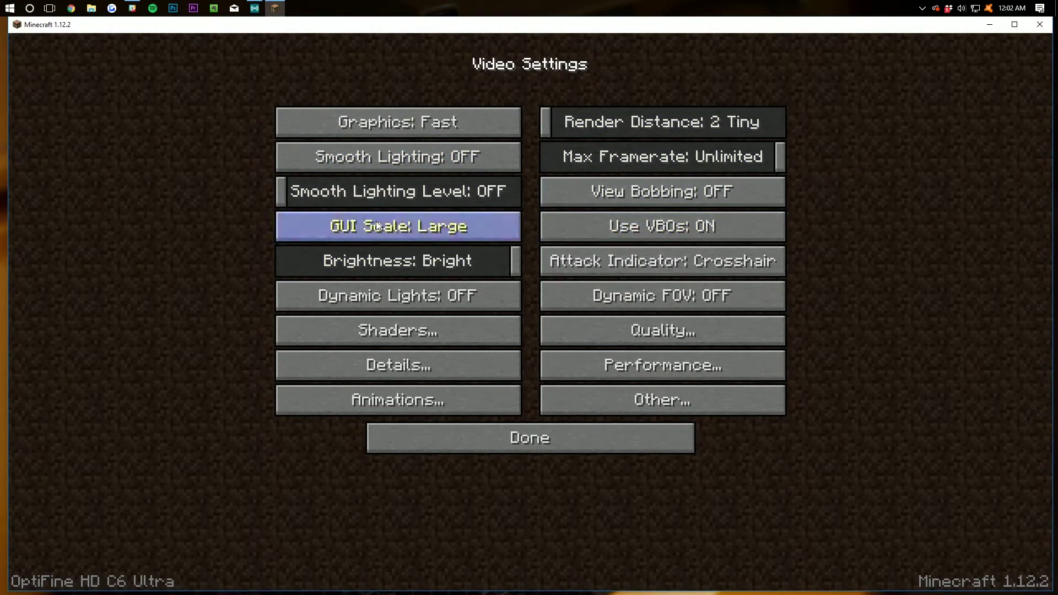
- Try the Small GUI scale and return it to Large, and switch Use VBOs off and back on
{"action": "left_click", "coordinate": [411, 230]}
{"action": "left_click", "coordinate": [387, 273]}
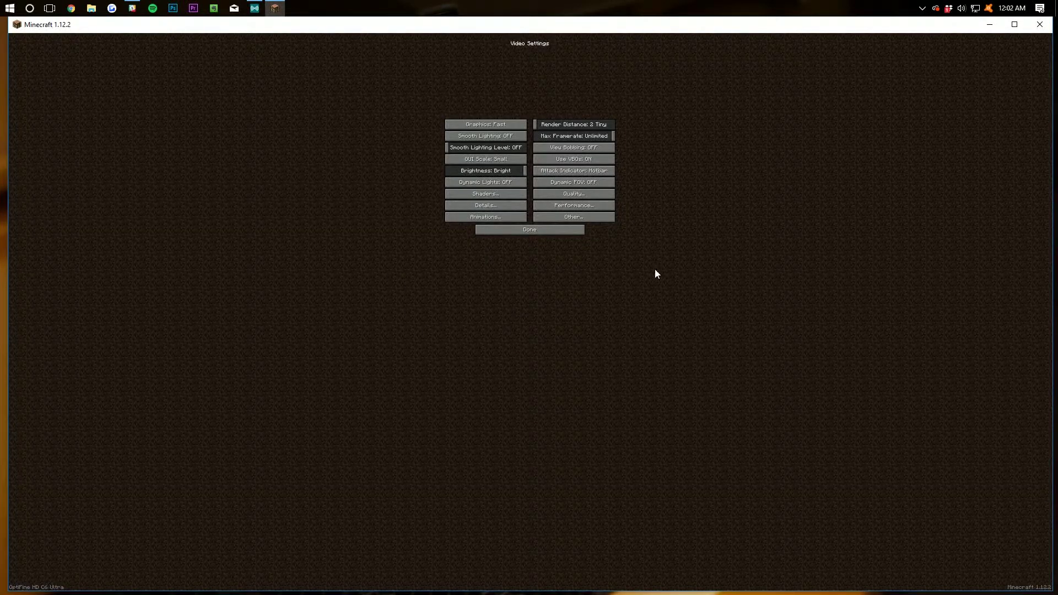
{"action": "left_click", "coordinate": [499, 157]}
{"action": "left_click", "coordinate": [486, 196]}
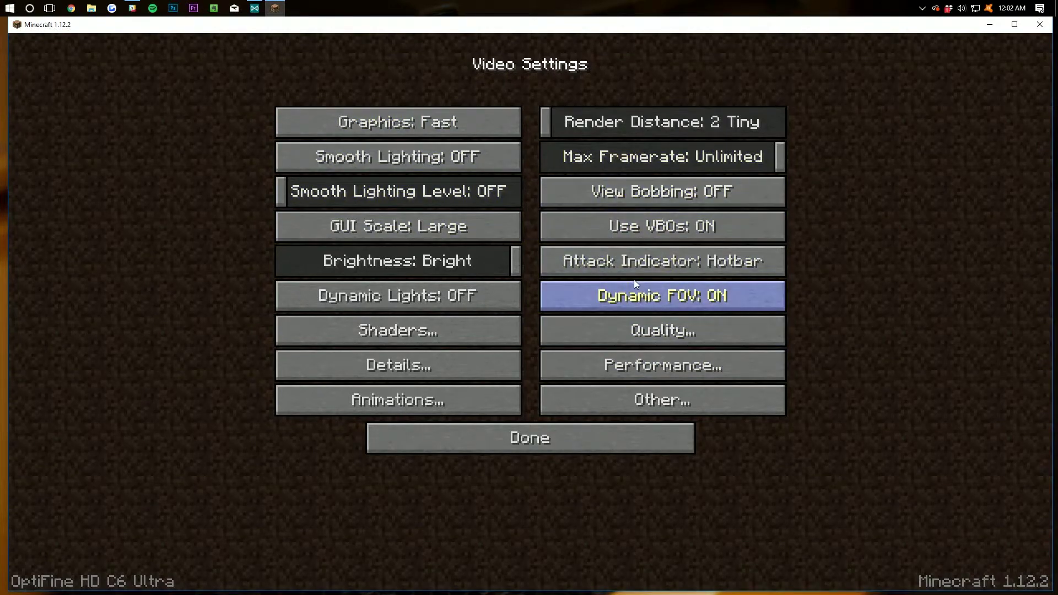
{"action": "mouse_move", "coordinate": [718, 236]}
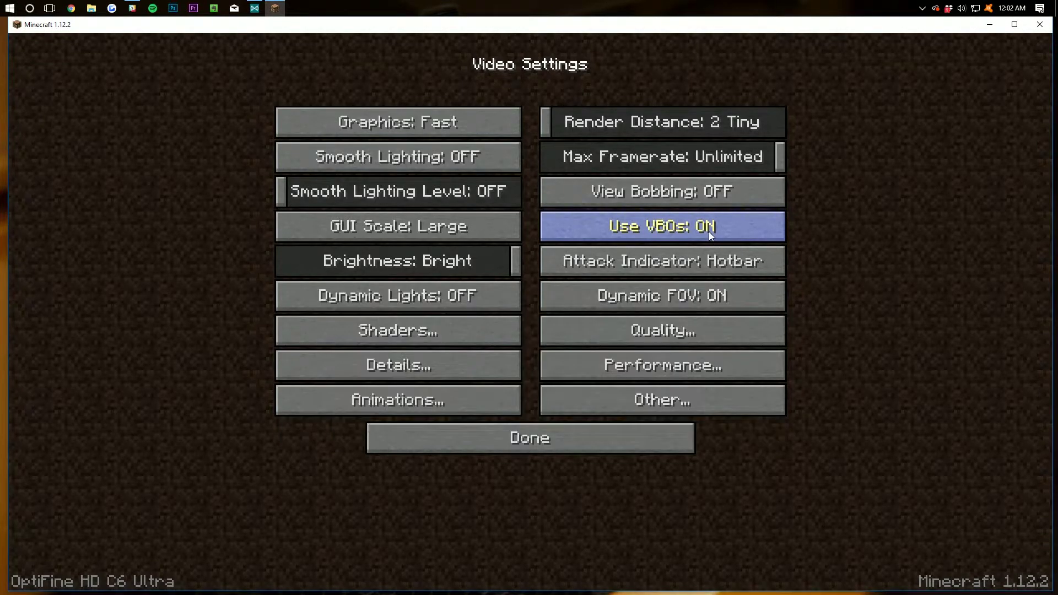
{"action": "left_click", "coordinate": [695, 227]}
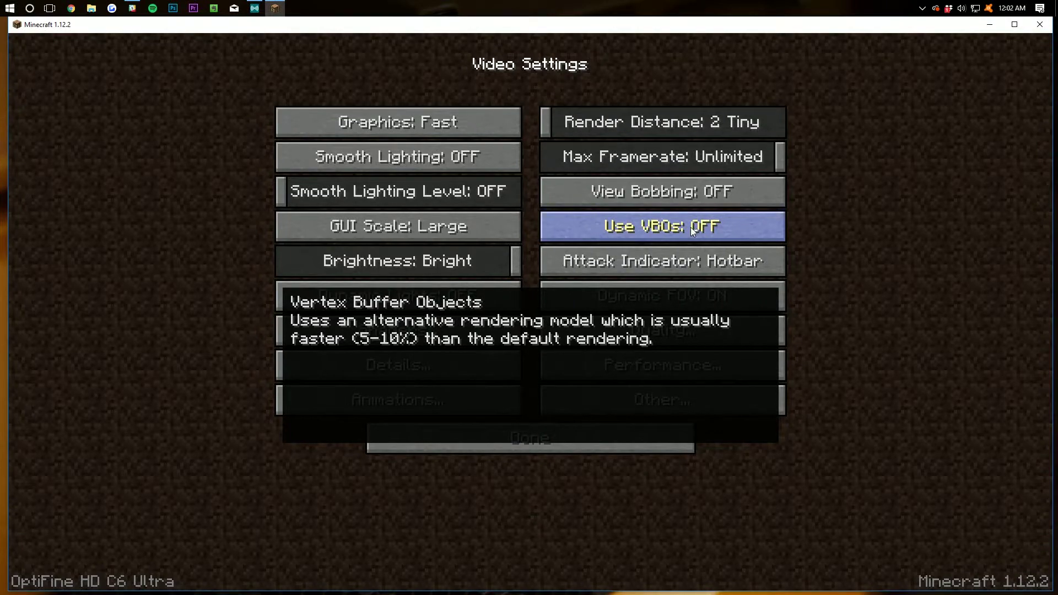
{"action": "left_click", "coordinate": [713, 222]}
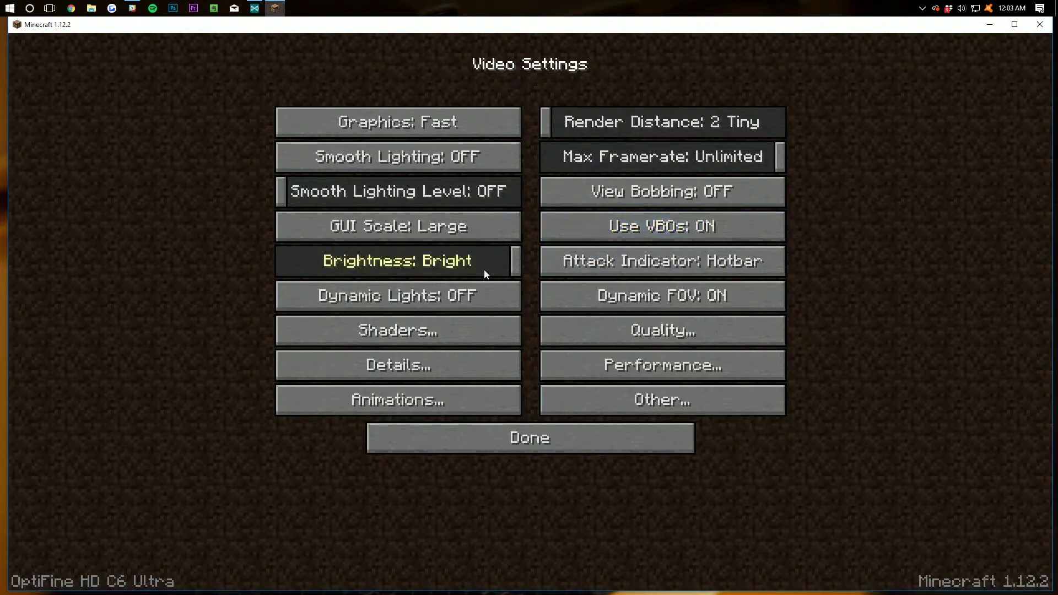
- Turn off the Attack Indicator, Dynamic FOV and the active shader pack
{"action": "left_click", "coordinate": [682, 267]}
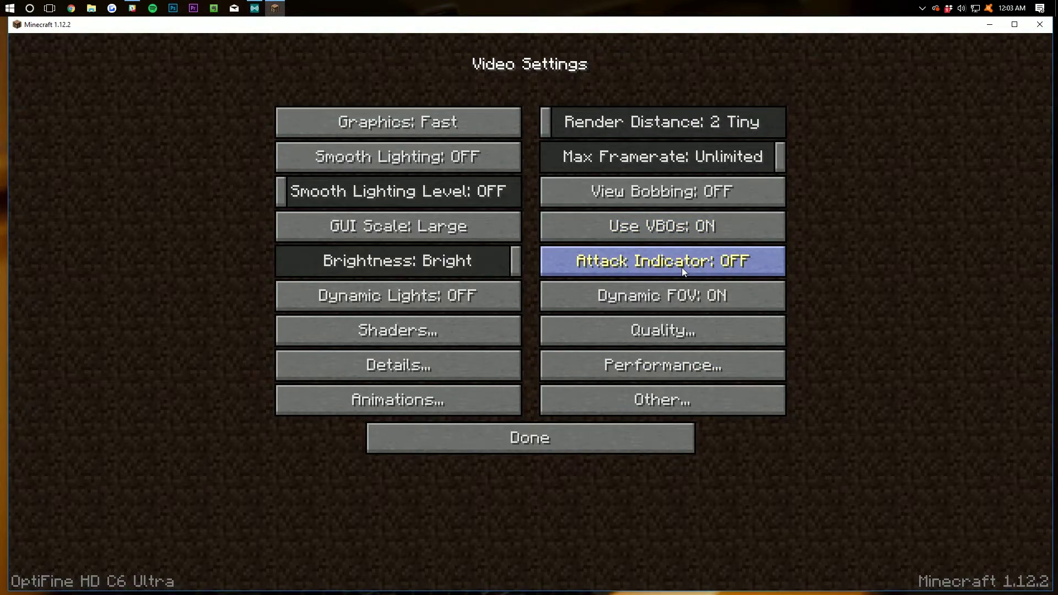
{"action": "mouse_move", "coordinate": [416, 296]}
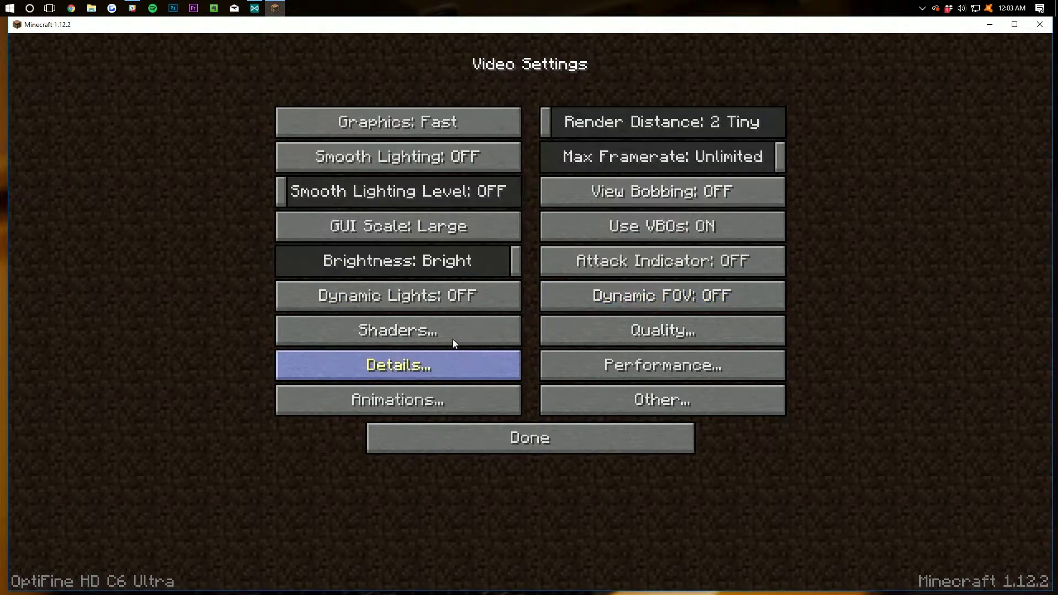
{"action": "left_click", "coordinate": [423, 329]}
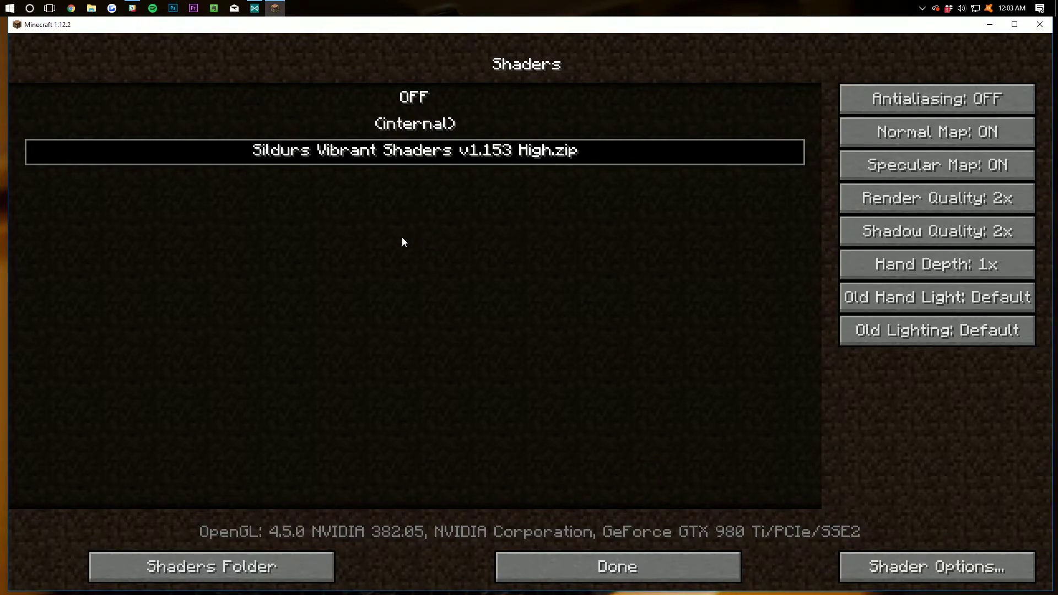
{"action": "left_click", "coordinate": [410, 100]}
{"action": "left_click", "coordinate": [662, 578]}
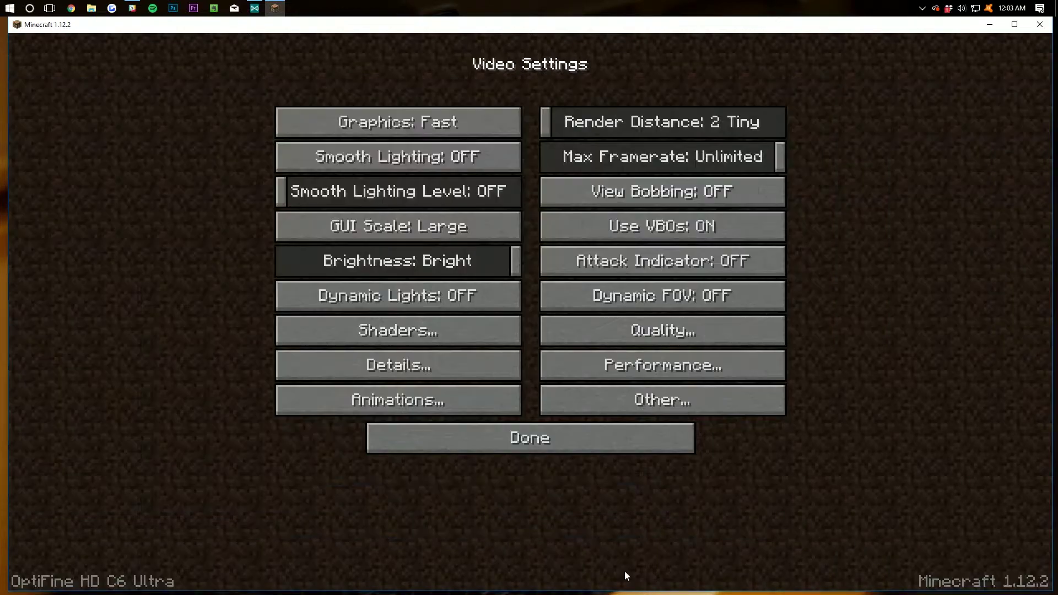
- In the quality settings, set Mipmap Levels to 3, turn Custom Entity Models on and toggle Custom GUIs
{"action": "left_click", "coordinate": [587, 331]}
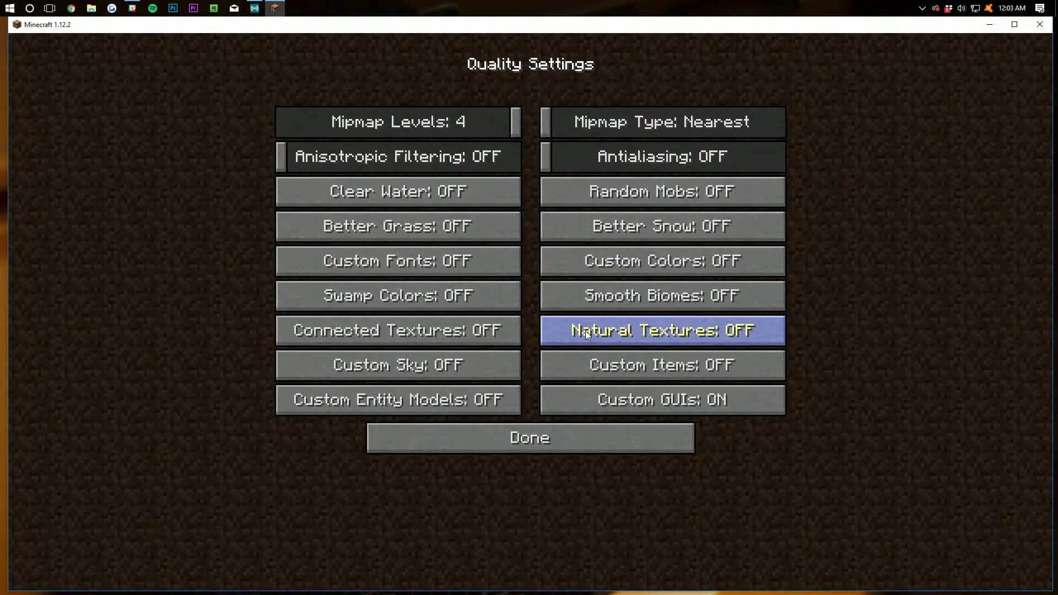
{"action": "left_click", "coordinate": [608, 429]}
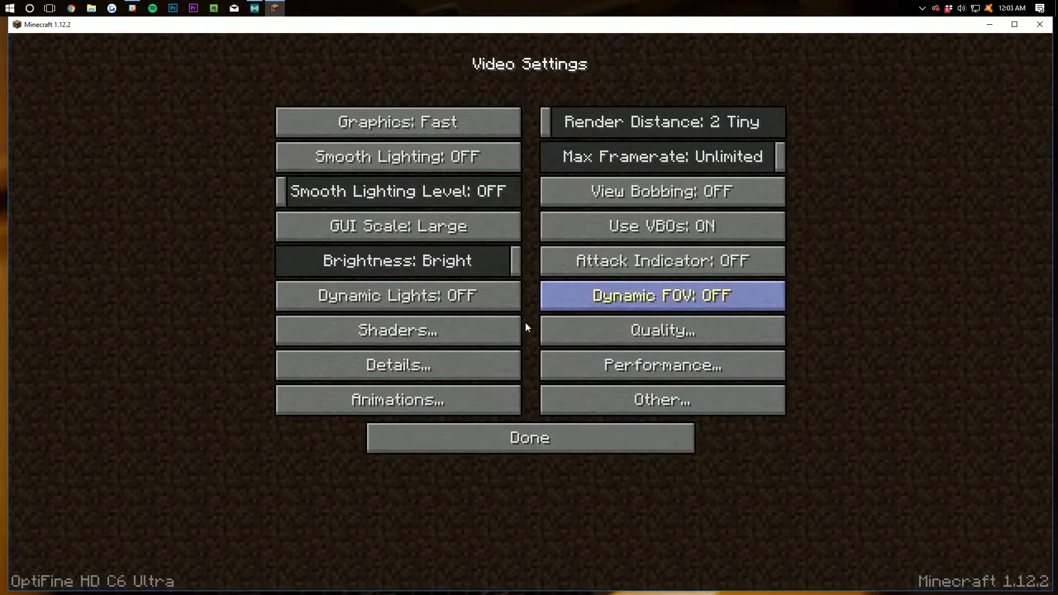
{"action": "left_click", "coordinate": [623, 322]}
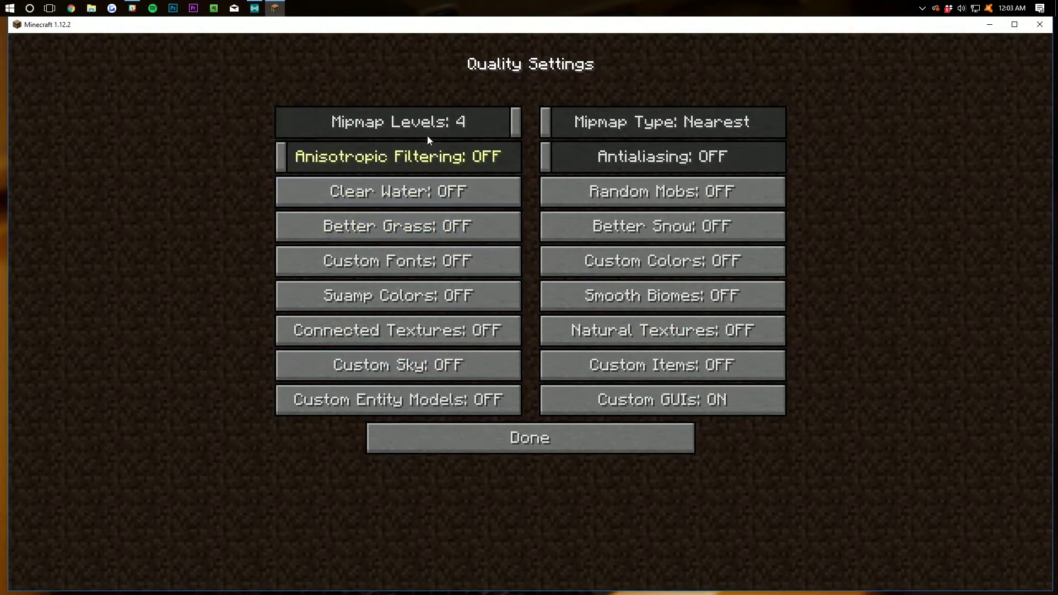
{"action": "left_click", "coordinate": [455, 125]}
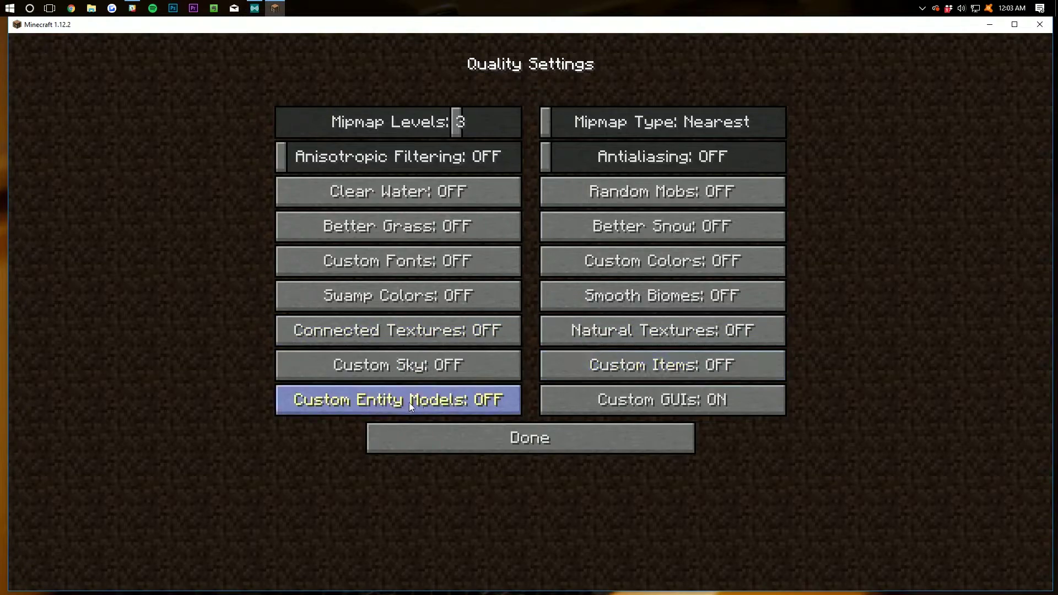
{"action": "left_click", "coordinate": [507, 398]}
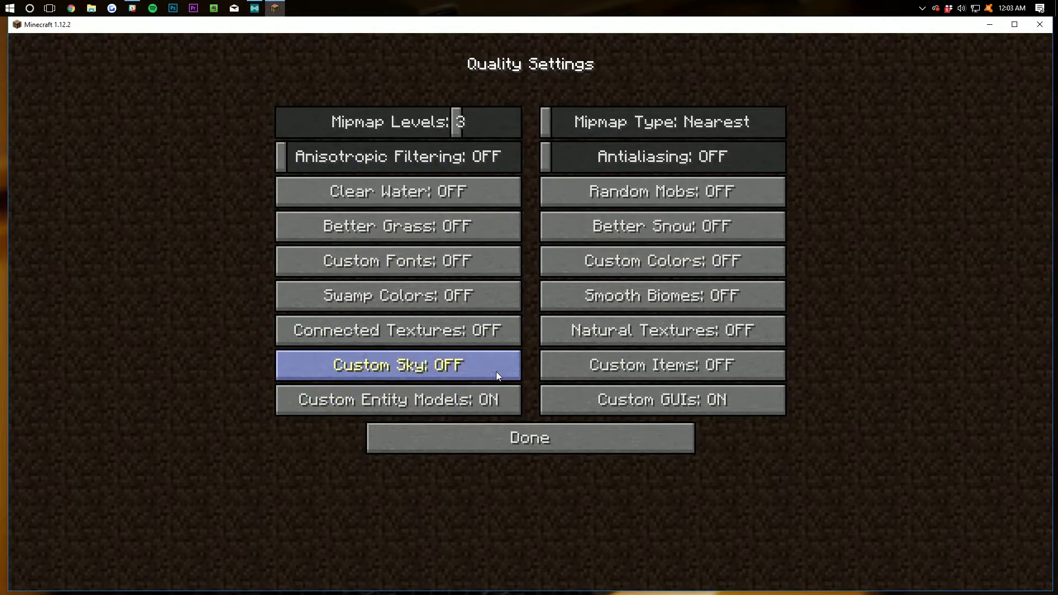
{"action": "left_click", "coordinate": [653, 403]}
{"action": "left_click", "coordinate": [529, 436]}
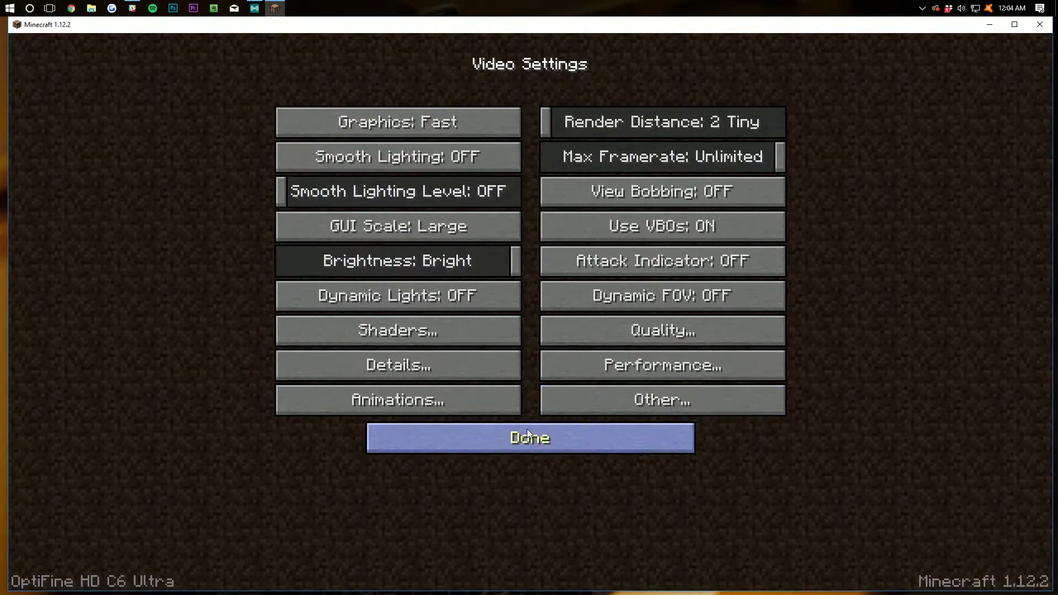
- In the detail settings, cycle Trees through its options and return it to Fast
{"action": "left_click", "coordinate": [433, 369]}
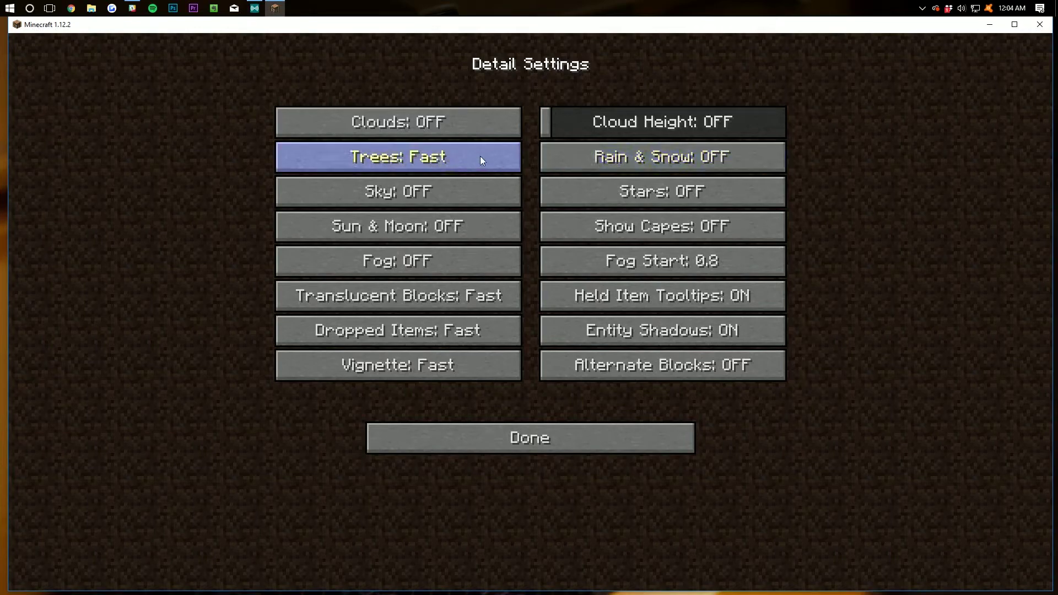
{"action": "left_click", "coordinate": [413, 167]}
{"action": "left_click", "coordinate": [413, 167]}
{"action": "left_click", "coordinate": [412, 164]}
{"action": "left_click", "coordinate": [412, 164]}
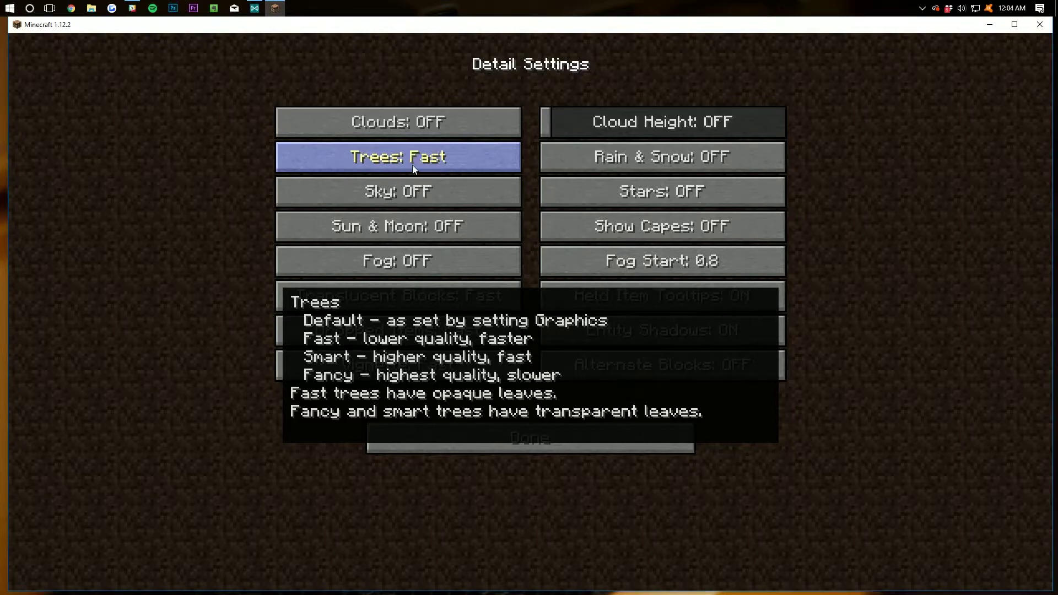
{"action": "left_click", "coordinate": [412, 164]}
{"action": "left_click", "coordinate": [412, 164]}
{"action": "left_click", "coordinate": [412, 164]}
{"action": "left_click", "coordinate": [413, 165]}
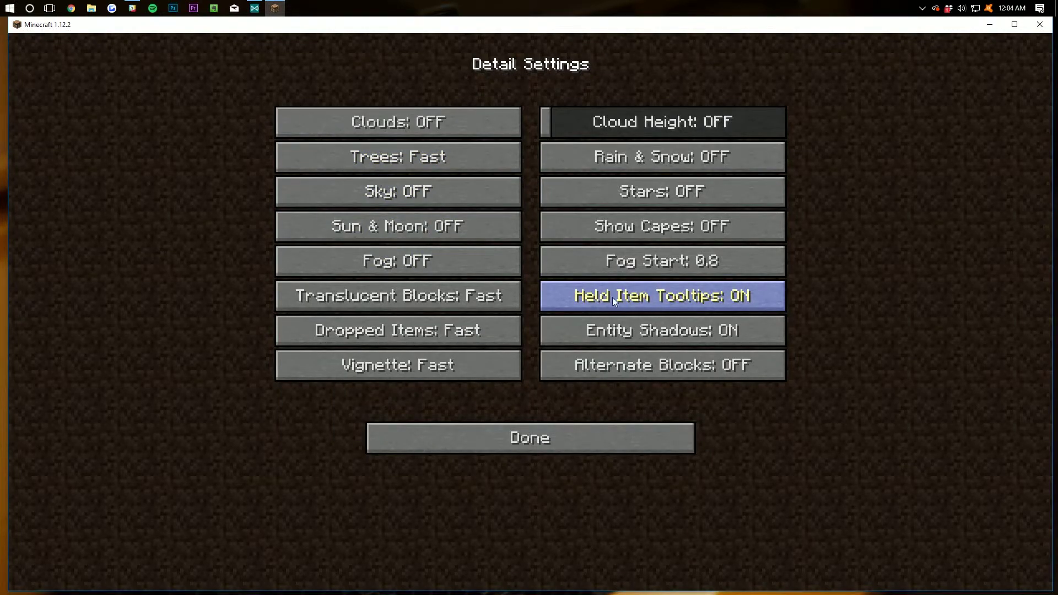
- Toggle Held Item Tooltips off and back ON, and turn Entity Shadows OFF
{"action": "left_click", "coordinate": [612, 297]}
{"action": "left_click", "coordinate": [625, 303]}
{"action": "left_click", "coordinate": [605, 329]}
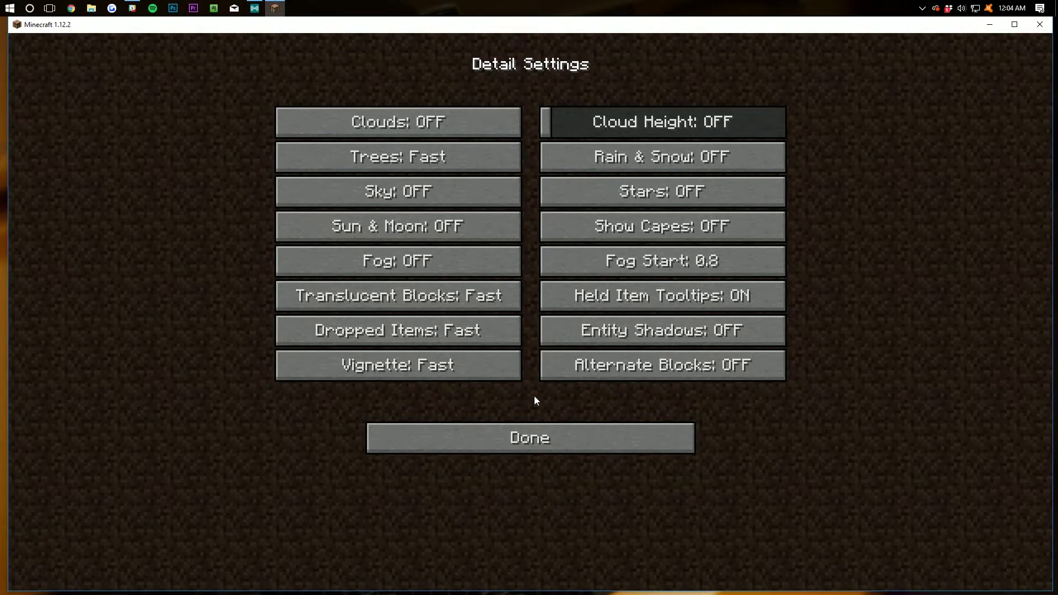
- Cycle Fog Start through its values and return it to 0.8
{"action": "left_click", "coordinate": [569, 266]}
{"action": "left_click", "coordinate": [573, 262]}
{"action": "left_click", "coordinate": [573, 266]}
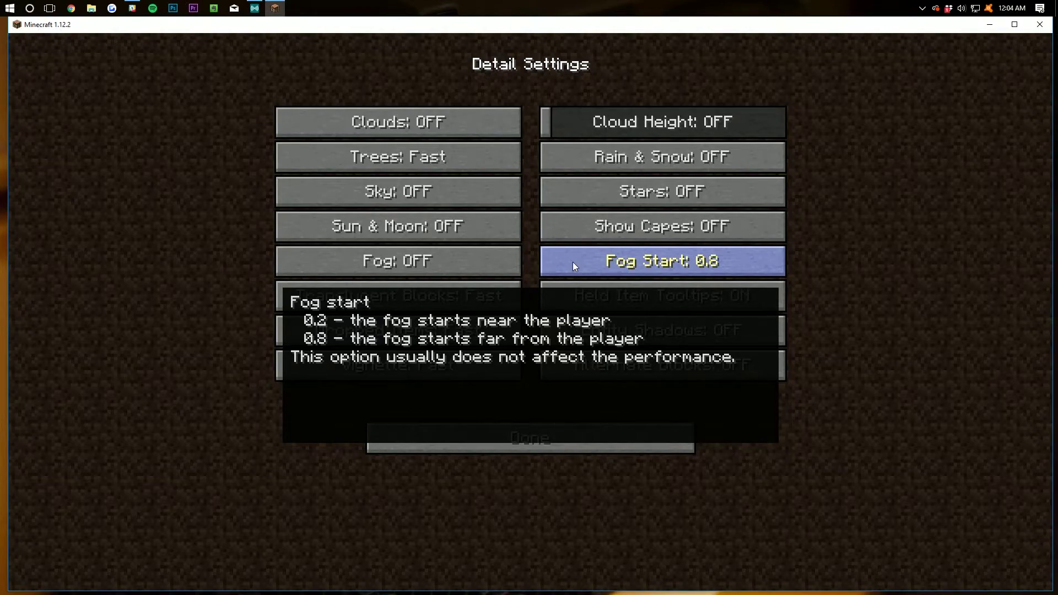
{"action": "left_click", "coordinate": [573, 262]}
{"action": "left_click", "coordinate": [573, 263]}
{"action": "left_click", "coordinate": [573, 262]}
{"action": "left_click", "coordinate": [573, 262]}
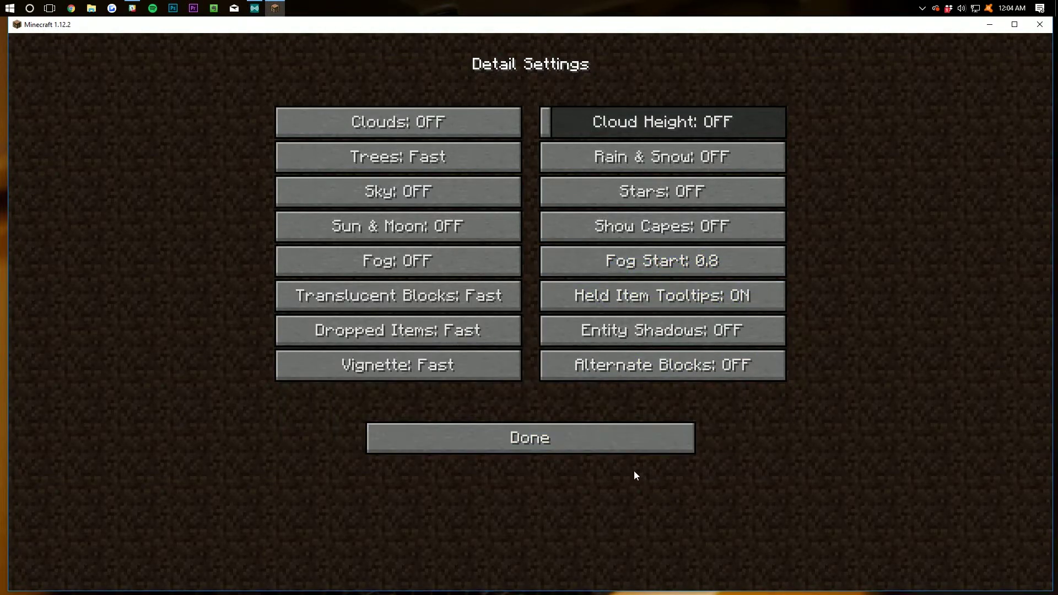
- In the performance settings, turn Smooth World OFF and Fast Render ON, and return to the video settings
{"action": "left_click", "coordinate": [590, 441]}
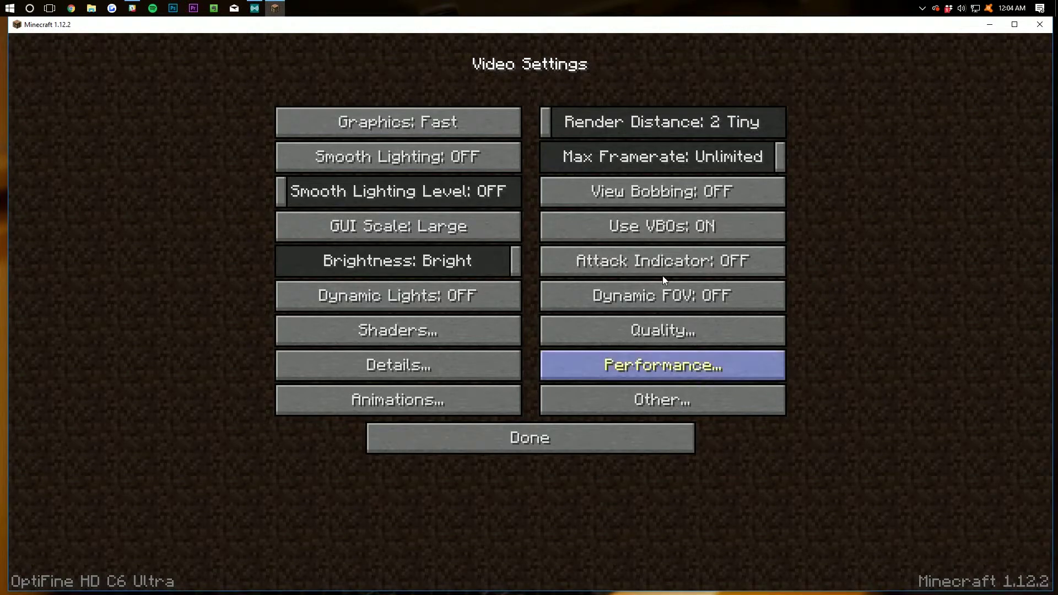
{"action": "left_click", "coordinate": [622, 370]}
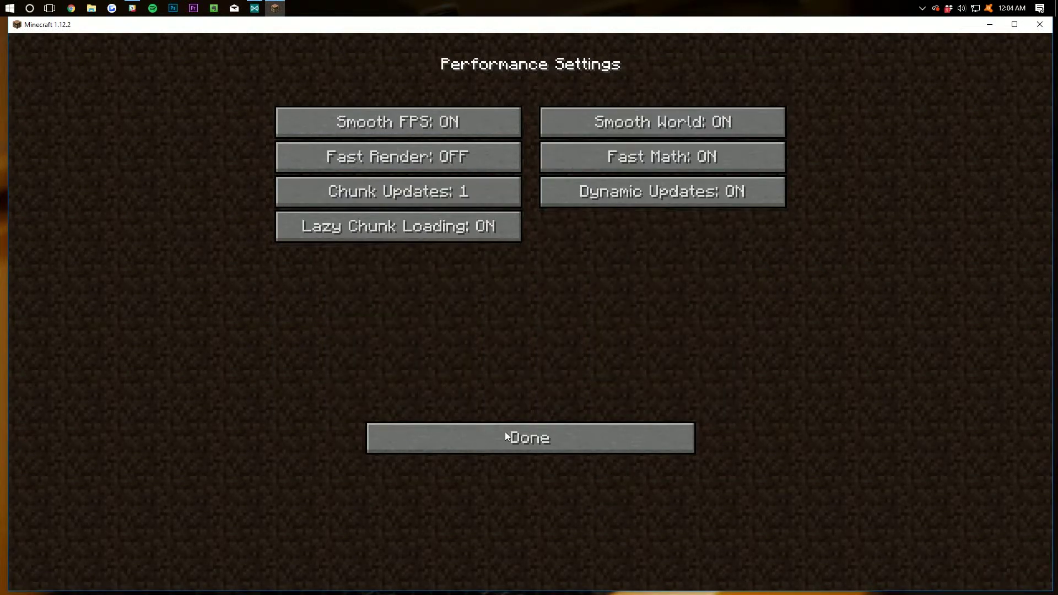
{"action": "mouse_move", "coordinate": [428, 120]}
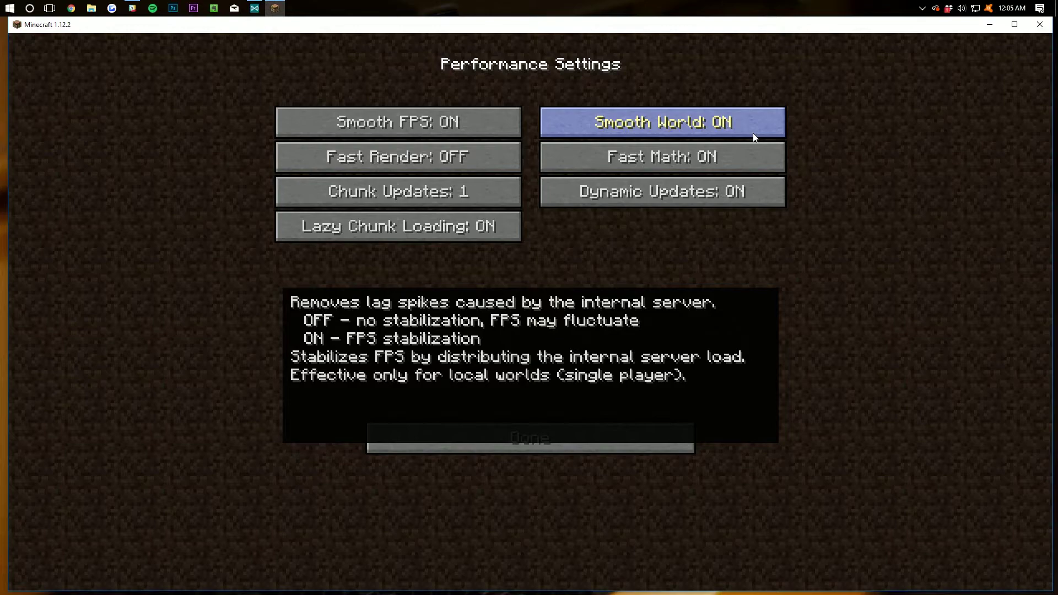
{"action": "left_click", "coordinate": [754, 137]}
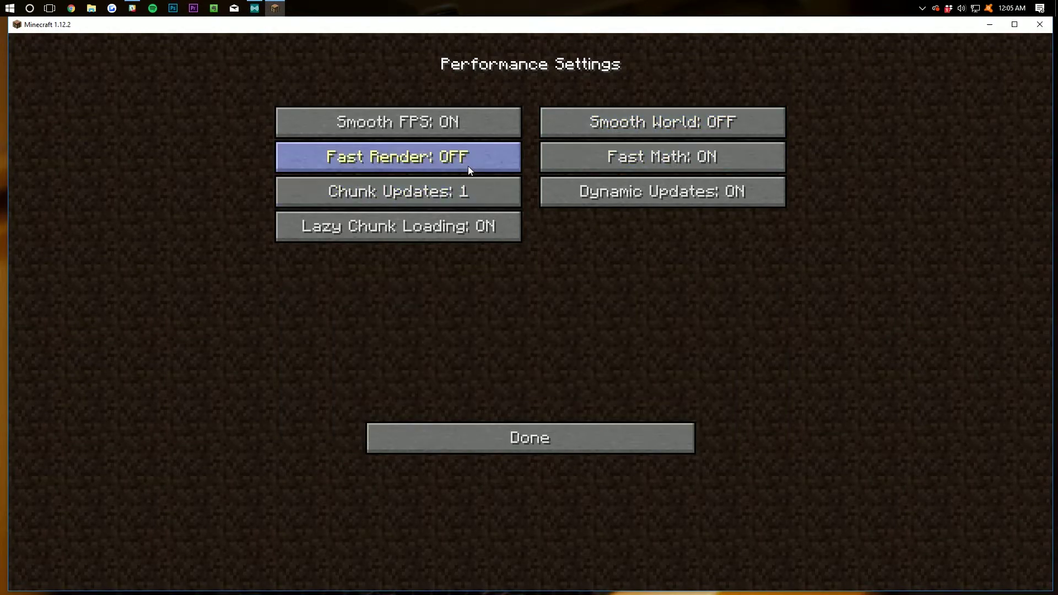
{"action": "left_click", "coordinate": [469, 167]}
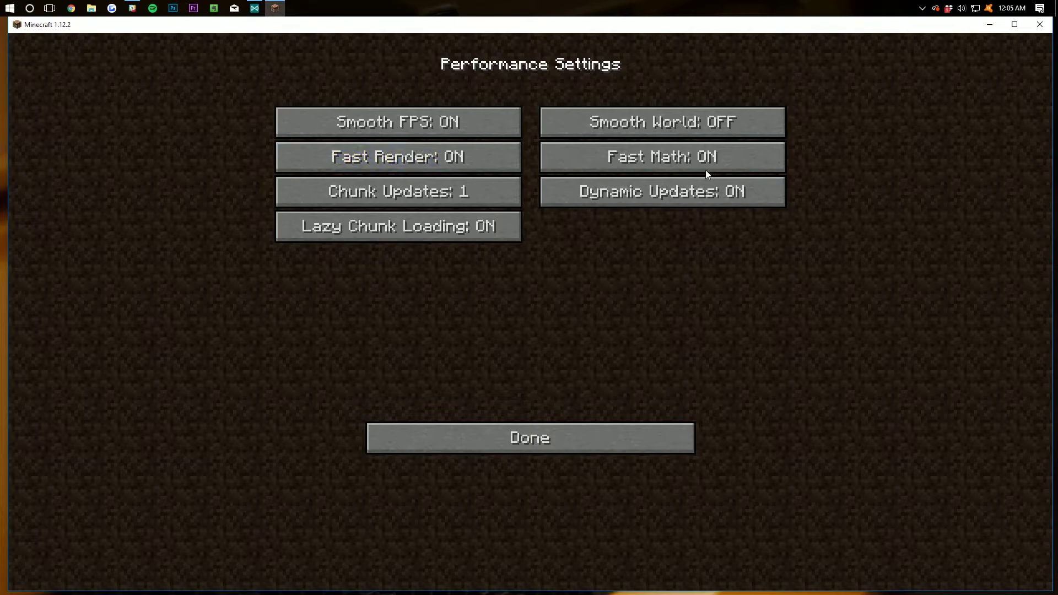
{"action": "mouse_move", "coordinate": [704, 168]}
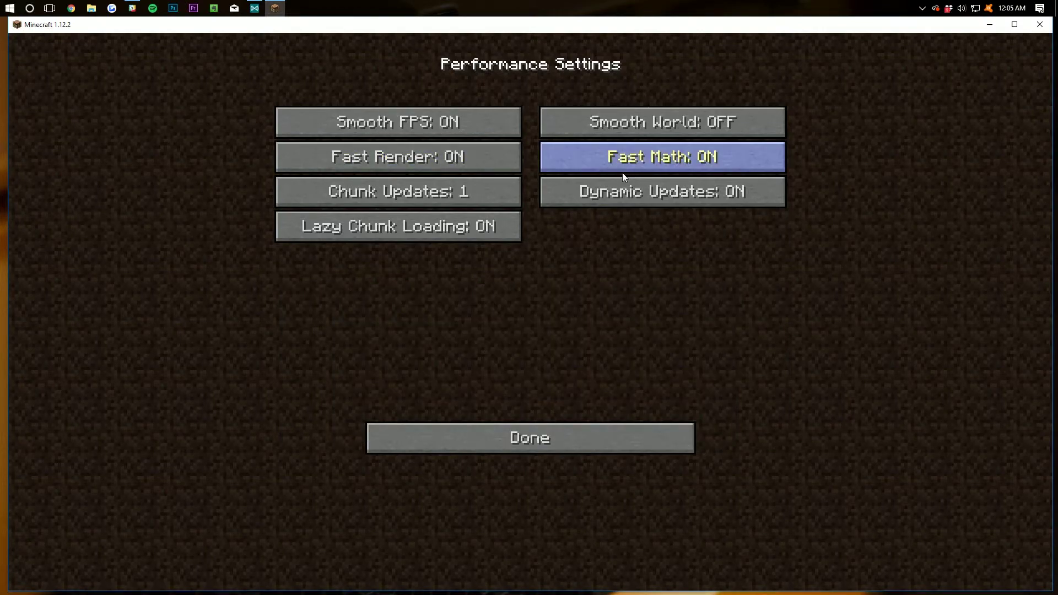
{"action": "mouse_move", "coordinate": [622, 173]}
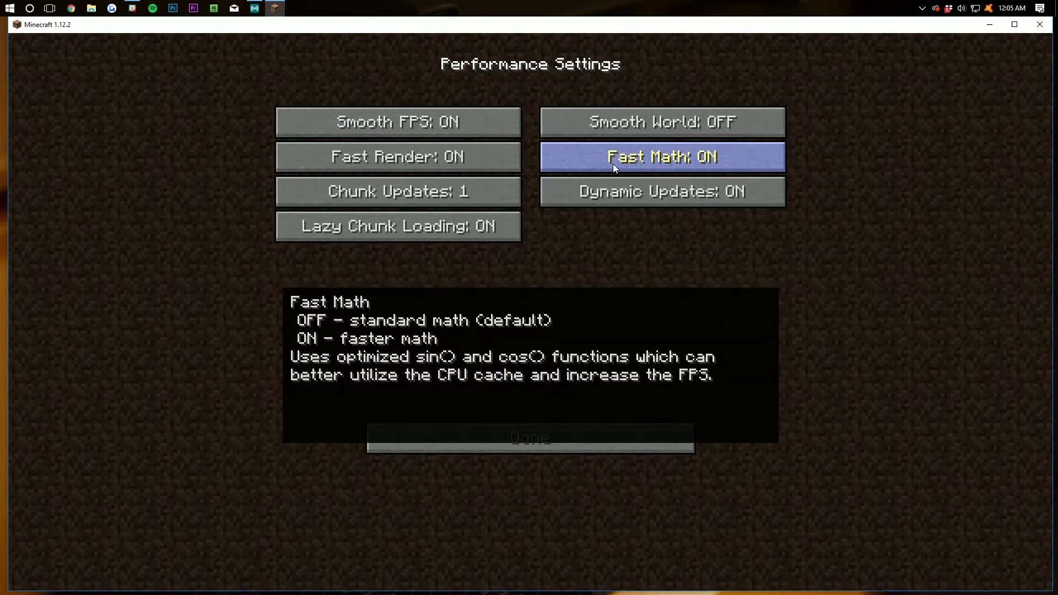
{"action": "mouse_move", "coordinate": [451, 197]}
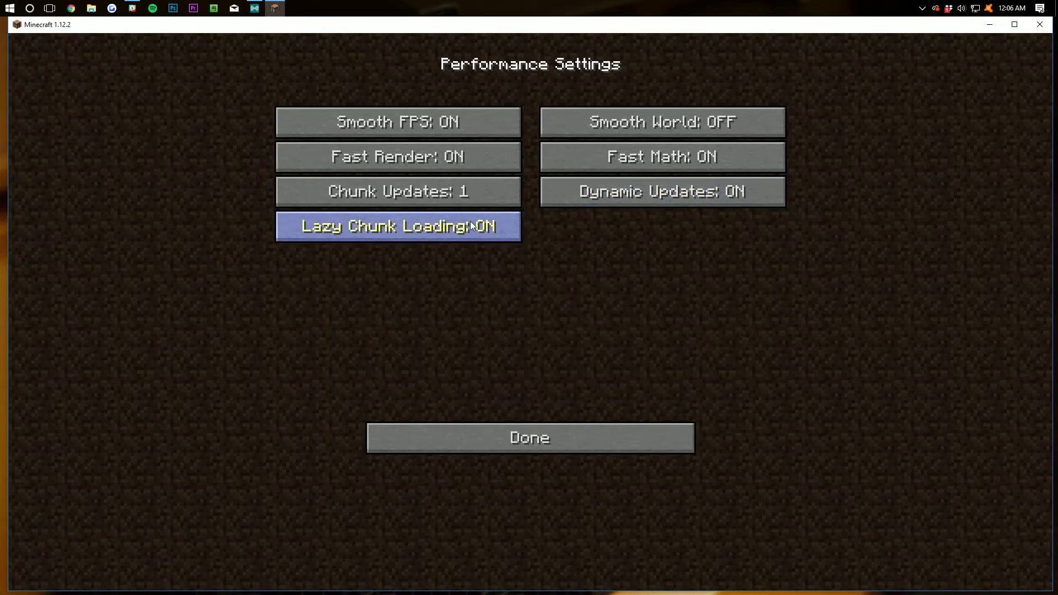
{"action": "mouse_move", "coordinate": [471, 224]}
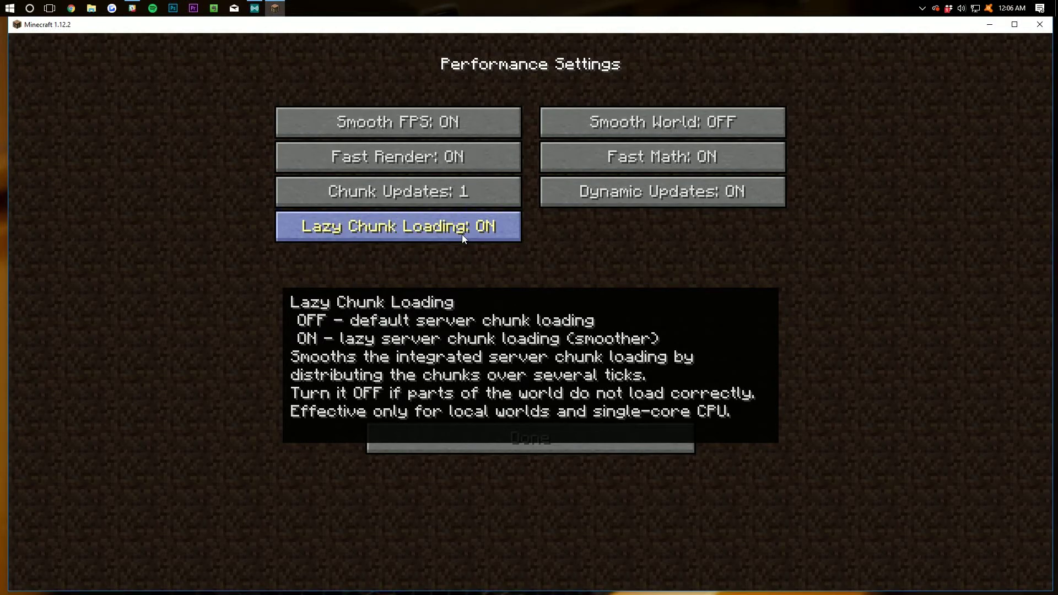
{"action": "left_click", "coordinate": [488, 435]}
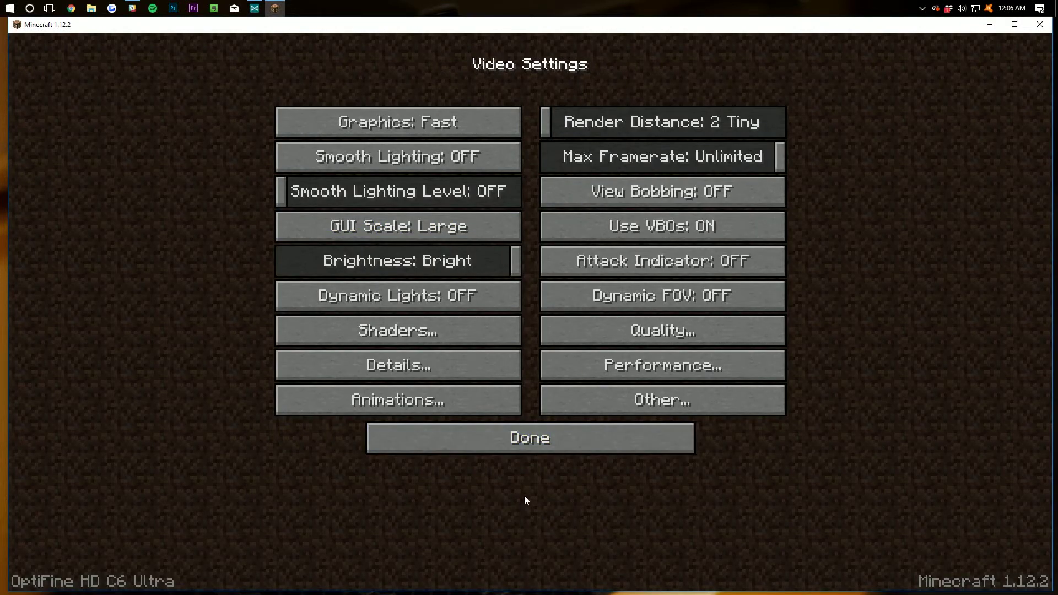
- In the animation settings, turn all animations off at once with Particles at Minimal, and return to the video settings
{"action": "left_click", "coordinate": [444, 406]}
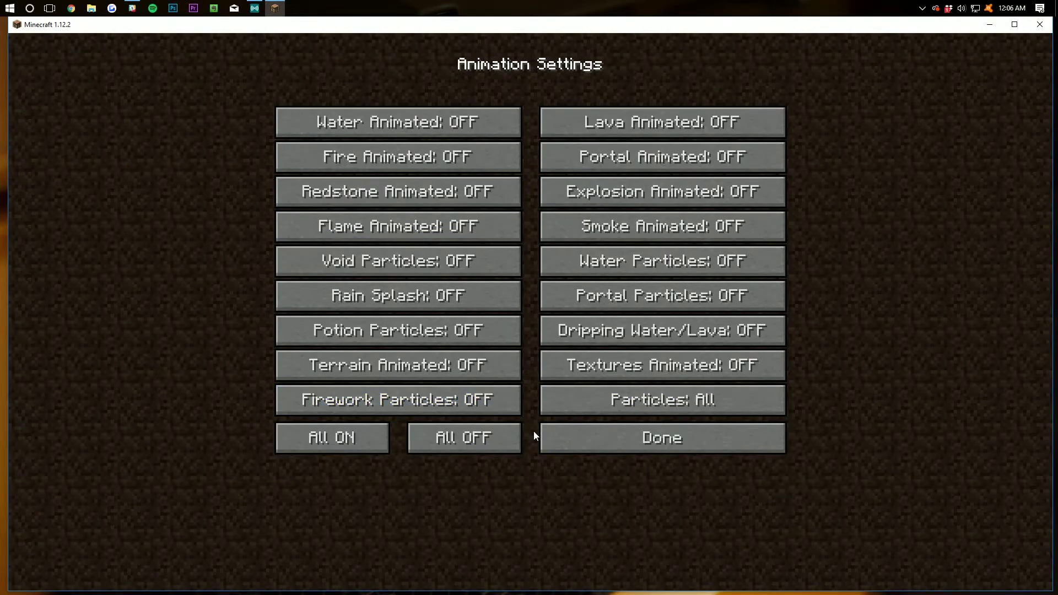
{"action": "left_click", "coordinate": [444, 438]}
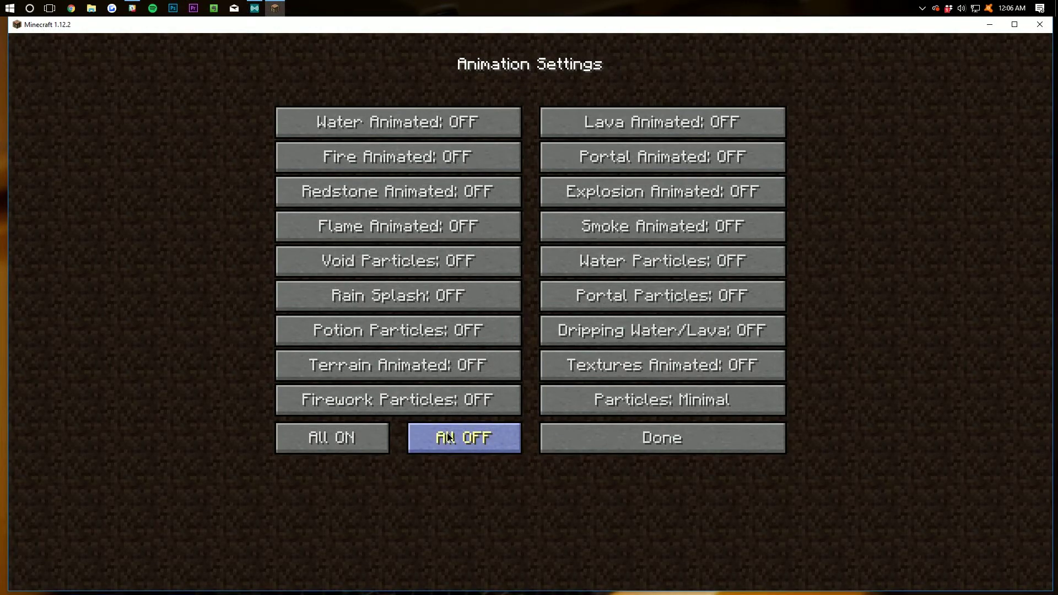
{"action": "left_click", "coordinate": [658, 441]}
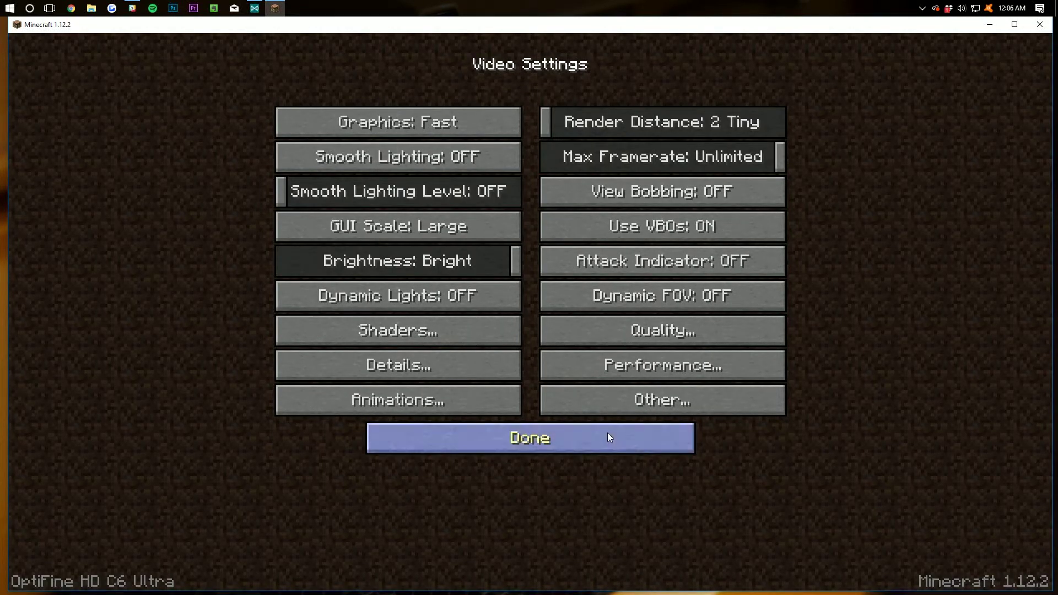
- In the other settings, switch the Lagometer on and back off, and cycle Time back to Default, keeping Fullscreen Mode at Default
{"action": "left_click", "coordinate": [610, 399]}
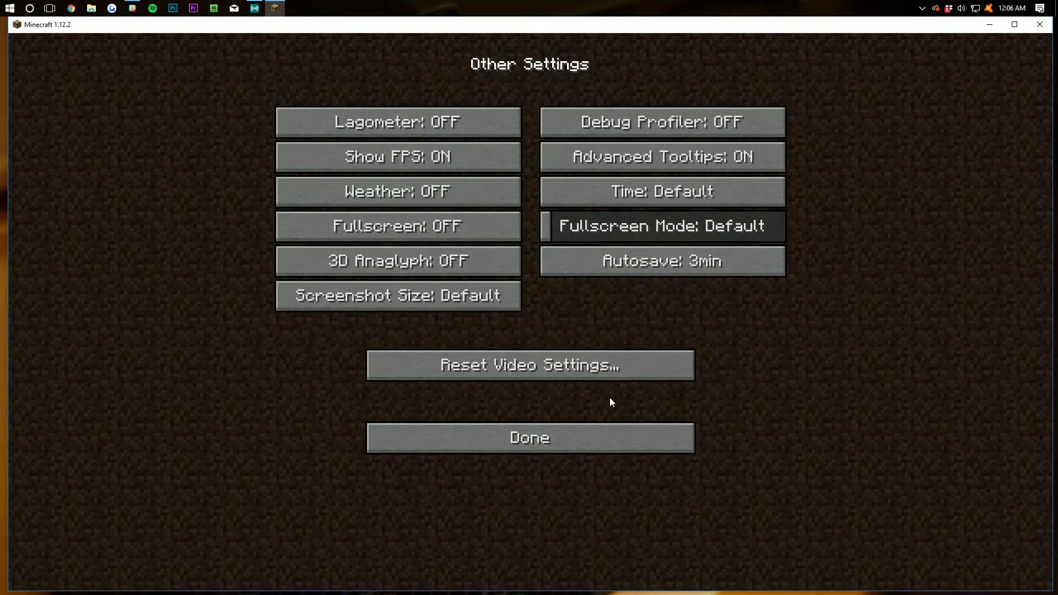
{"action": "left_click", "coordinate": [401, 114]}
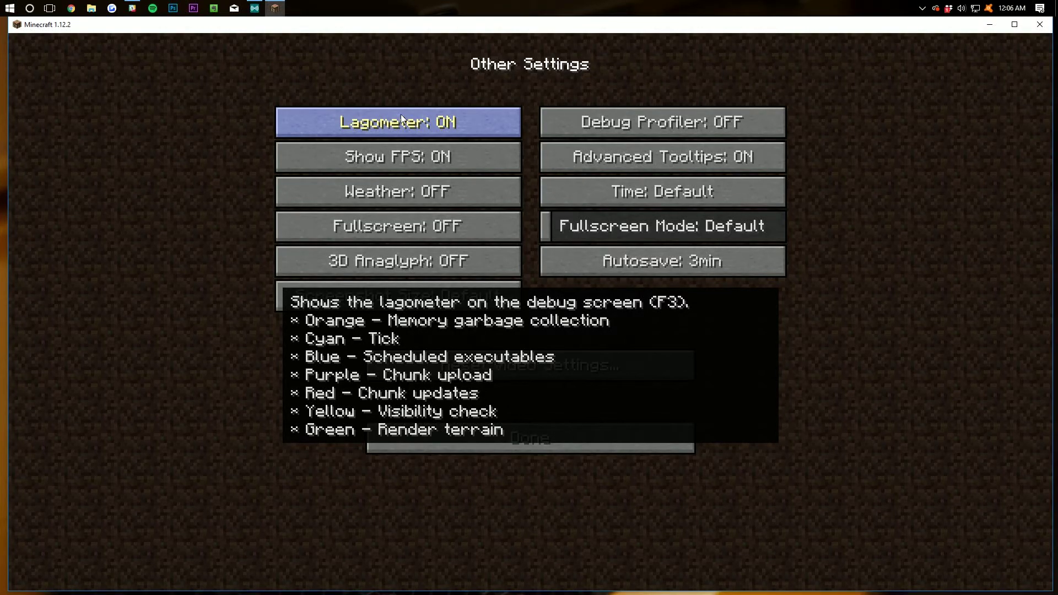
{"action": "left_click", "coordinate": [401, 114]}
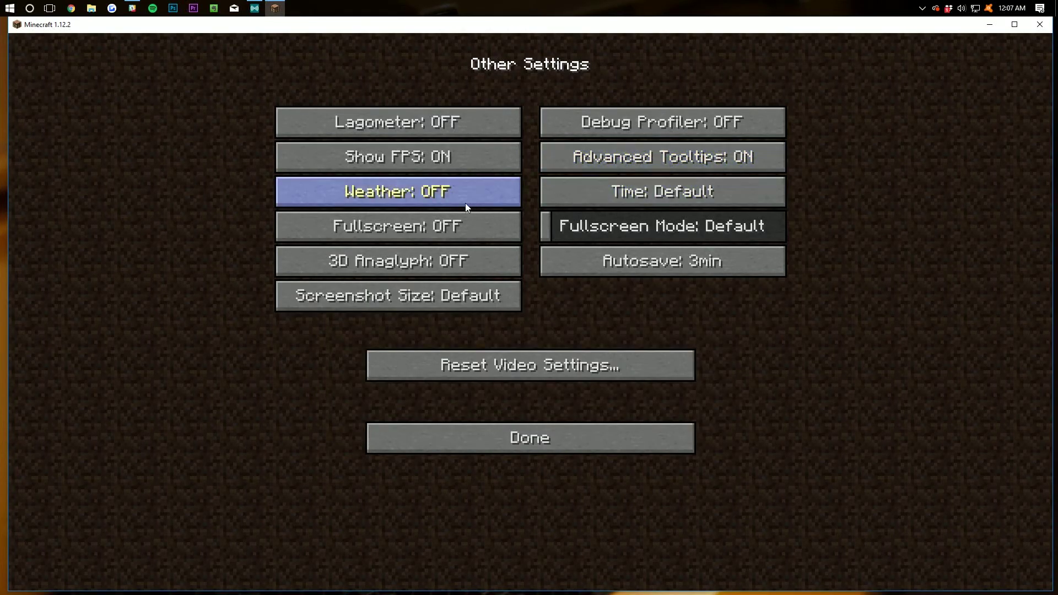
{"action": "left_click", "coordinate": [629, 197]}
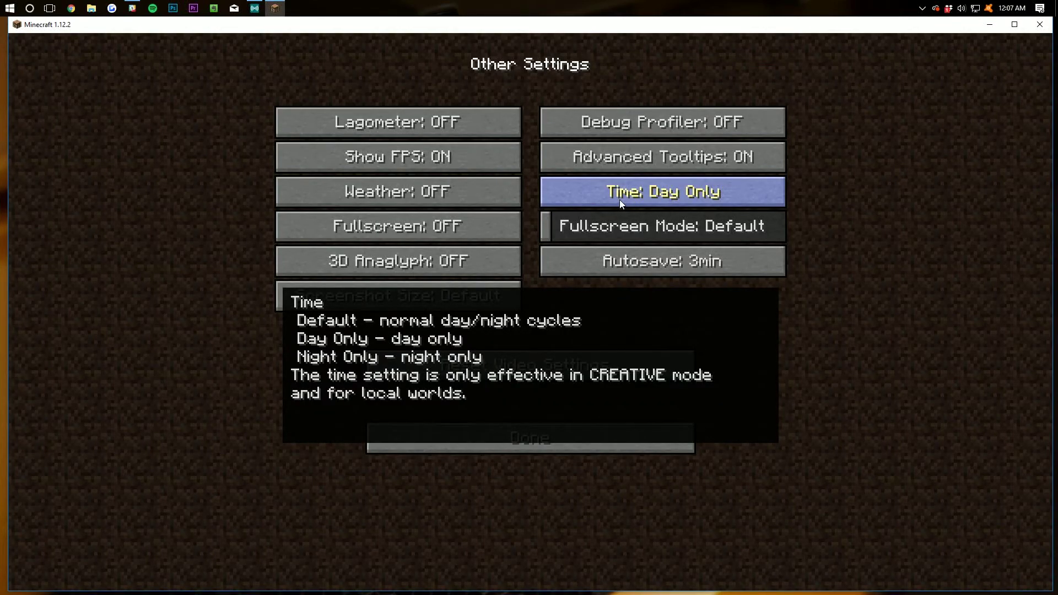
{"action": "left_click", "coordinate": [619, 200]}
{"action": "left_click", "coordinate": [620, 200]}
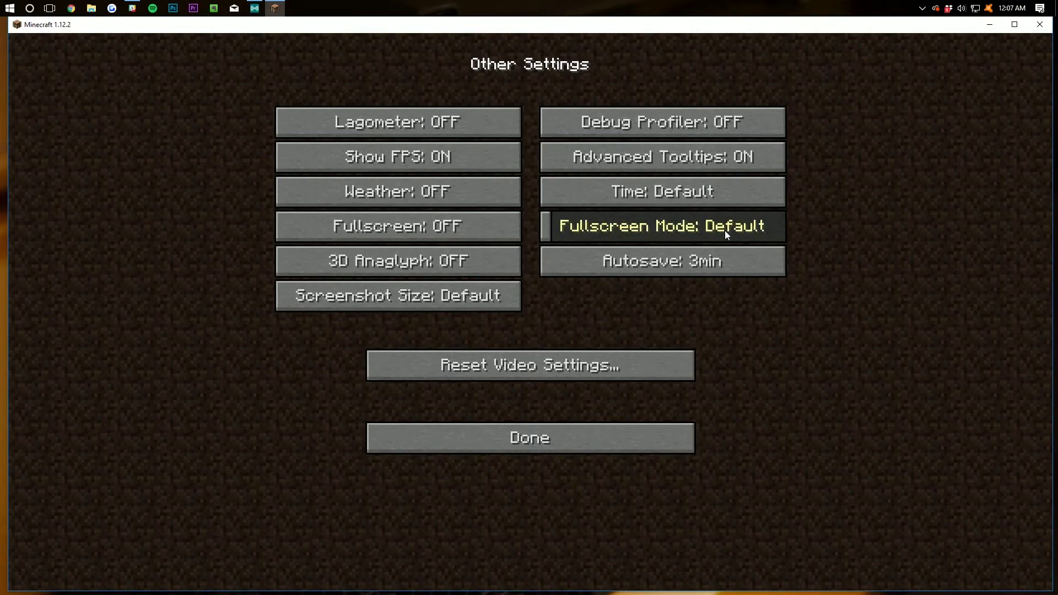
{"action": "mouse_move", "coordinate": [556, 232]}
{"action": "left_mouse_down"}
{"action": "mouse_move", "coordinate": [702, 226]}
{"action": "mouse_move", "coordinate": [549, 226]}
{"action": "left_mouse_up"}
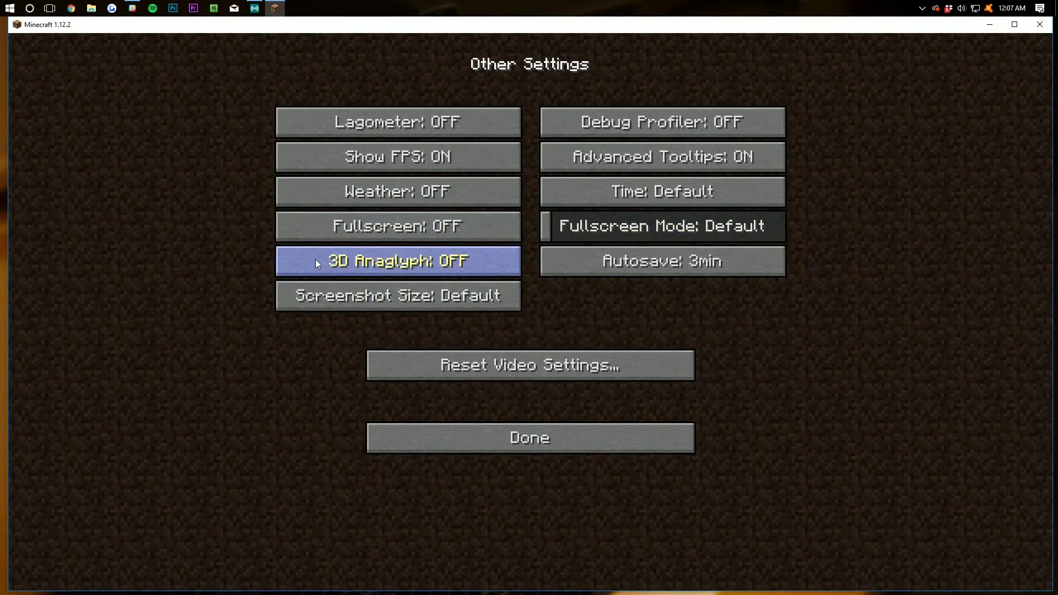
- Cycle the Autosave interval through its values, return it to 3min, and leave the other settings
{"action": "left_click", "coordinate": [673, 266]}
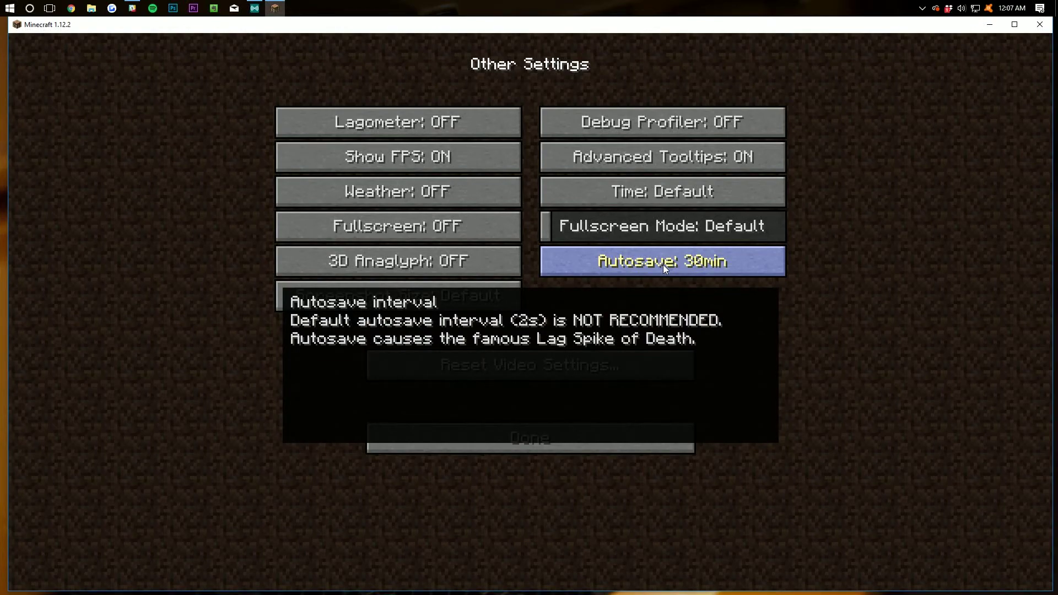
{"action": "left_click", "coordinate": [662, 264]}
{"action": "left_click", "coordinate": [663, 264]}
{"action": "left_click", "coordinate": [663, 264]}
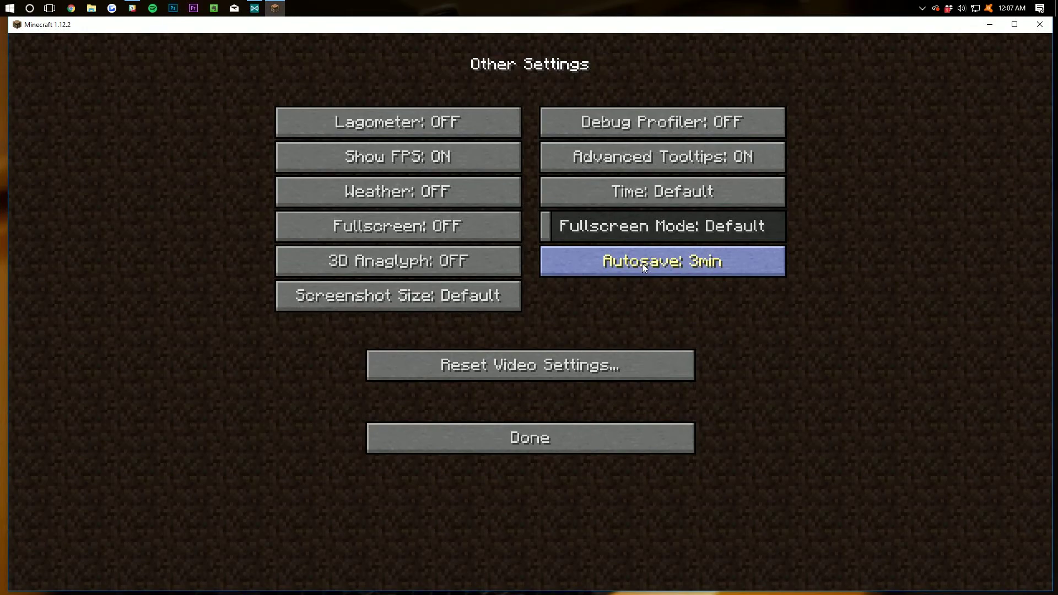
{"action": "left_click", "coordinate": [642, 264]}
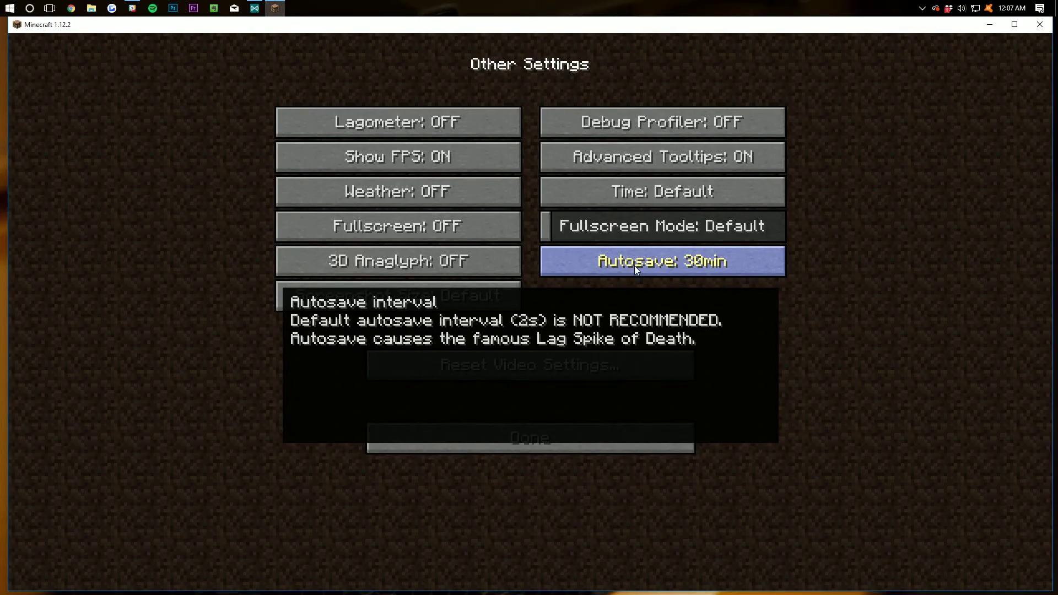
{"action": "left_click", "coordinate": [637, 267]}
{"action": "left_click", "coordinate": [633, 267]}
{"action": "left_click", "coordinate": [632, 267]}
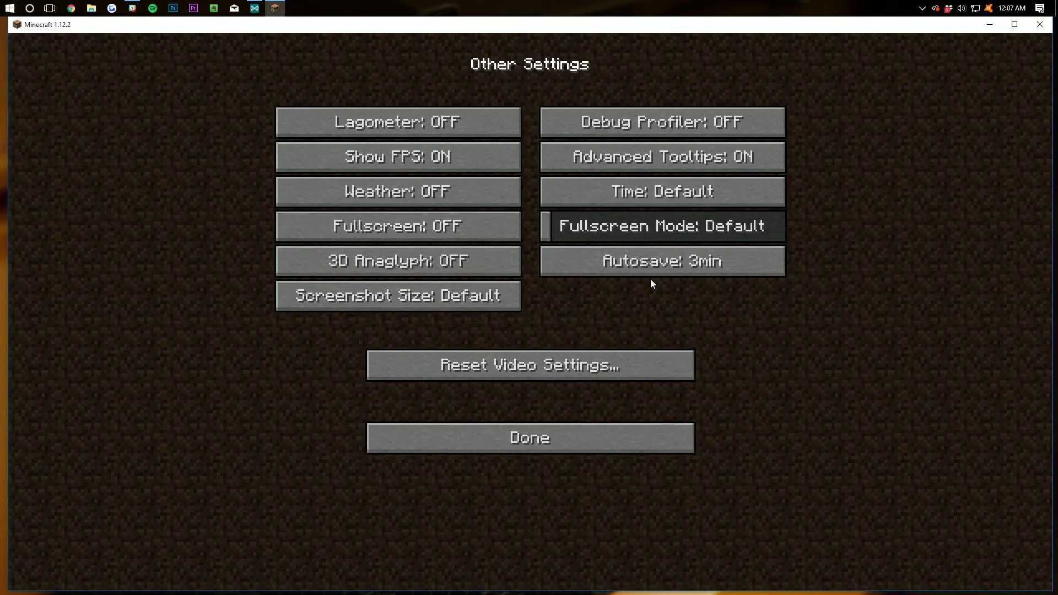
{"action": "left_click", "coordinate": [595, 264]}
{"action": "left_click", "coordinate": [588, 266]}
{"action": "left_click", "coordinate": [588, 266]}
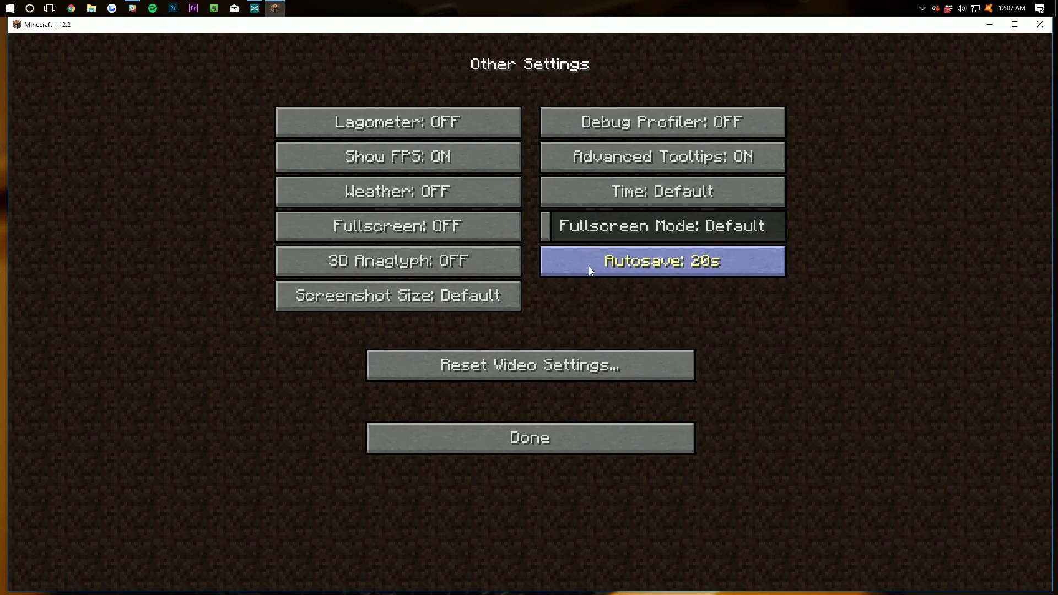
{"action": "left_click", "coordinate": [587, 266]}
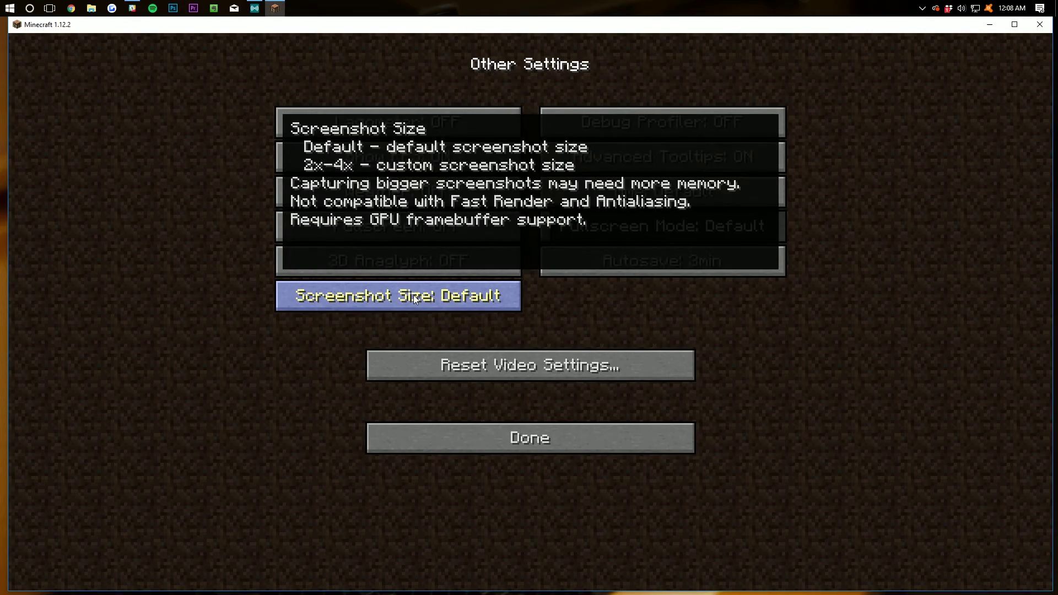
{"action": "left_click", "coordinate": [550, 449]}
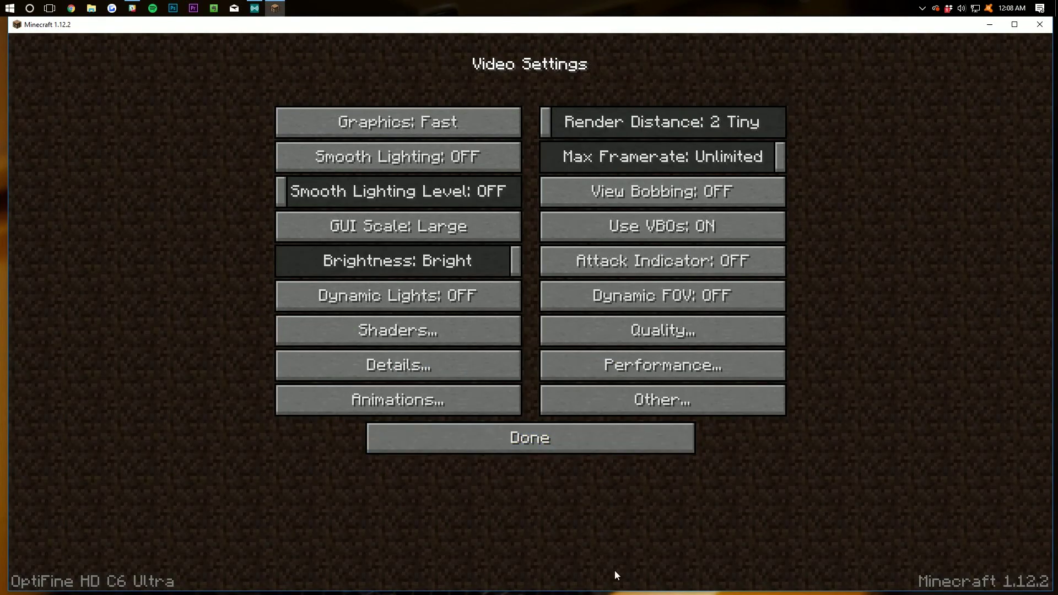
- Close the video settings and options, and load the singleplayer world "New World"
{"action": "left_click", "coordinate": [533, 427]}
{"action": "left_click", "coordinate": [633, 433]}
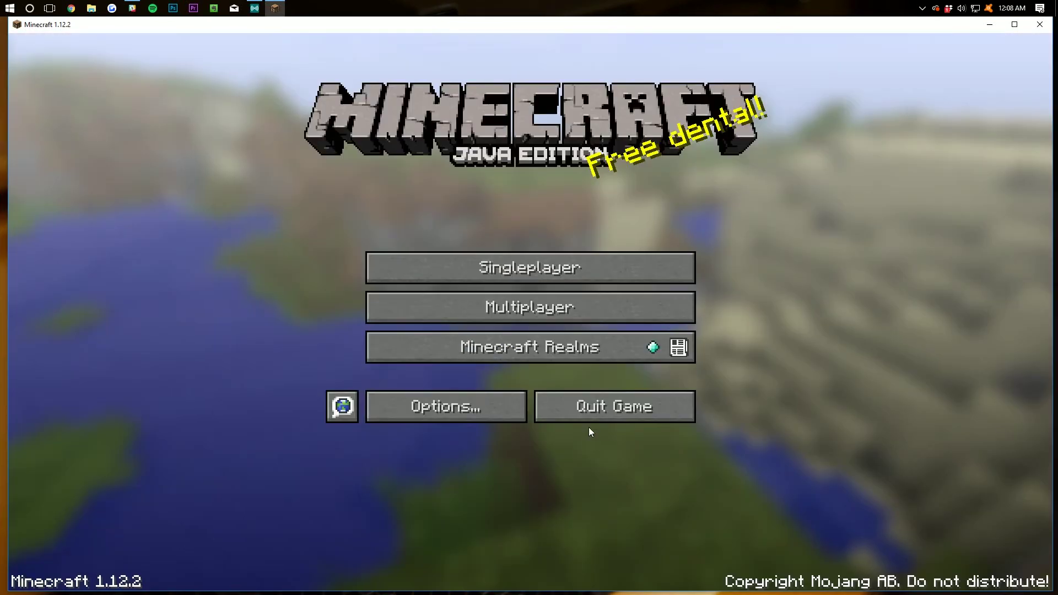
{"action": "left_click", "coordinate": [491, 271]}
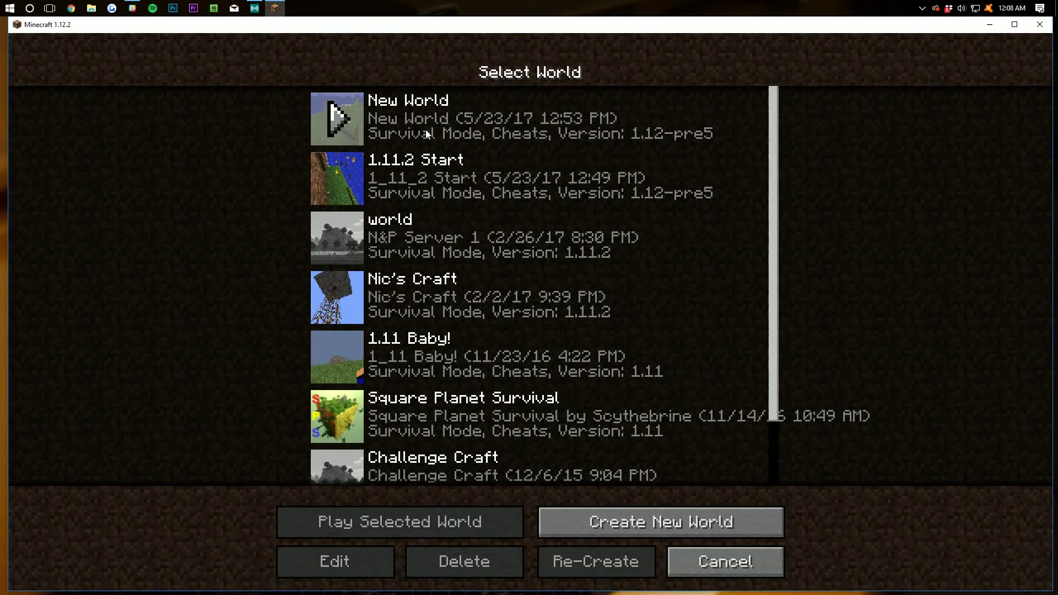
{"action": "left_click", "coordinate": [337, 118]}
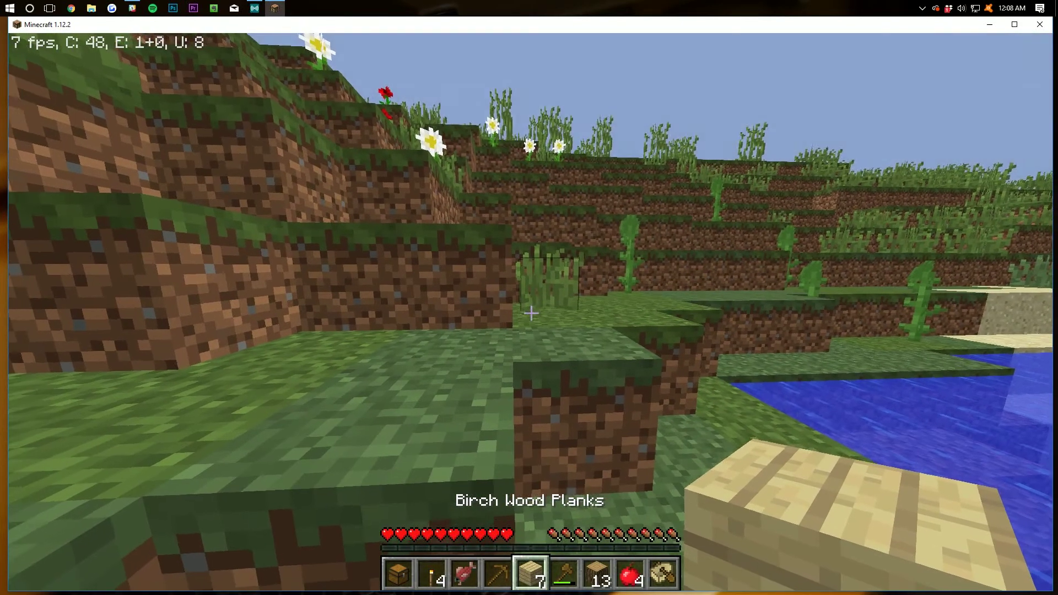
- Check the fps counter in the world with the inventory open, and close the inventory
{"action": "key", "text": "w"}
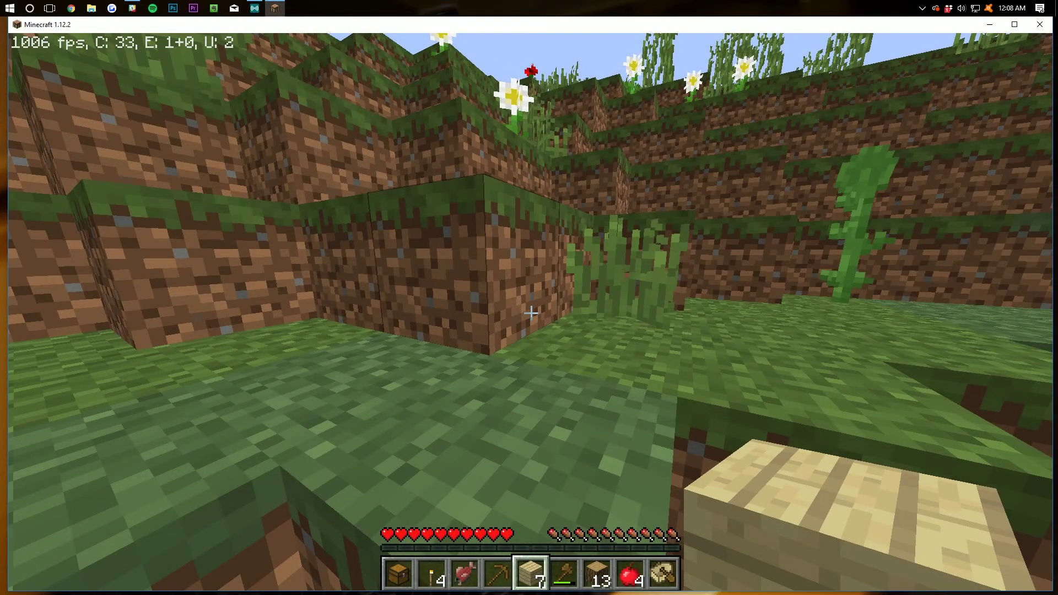
{"action": "key", "text": "e"}
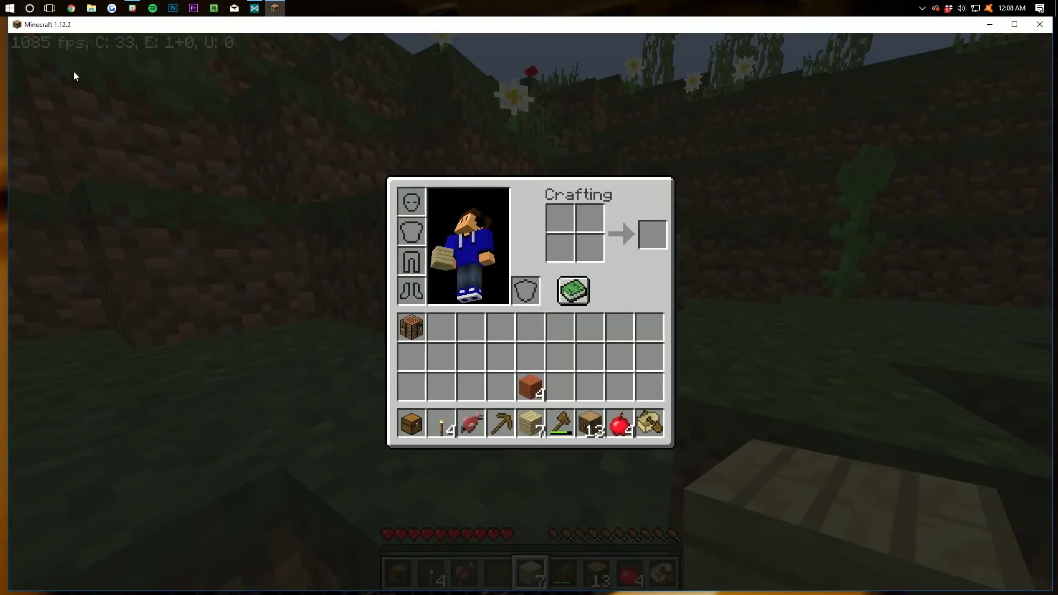
{"action": "key", "text": "e"}
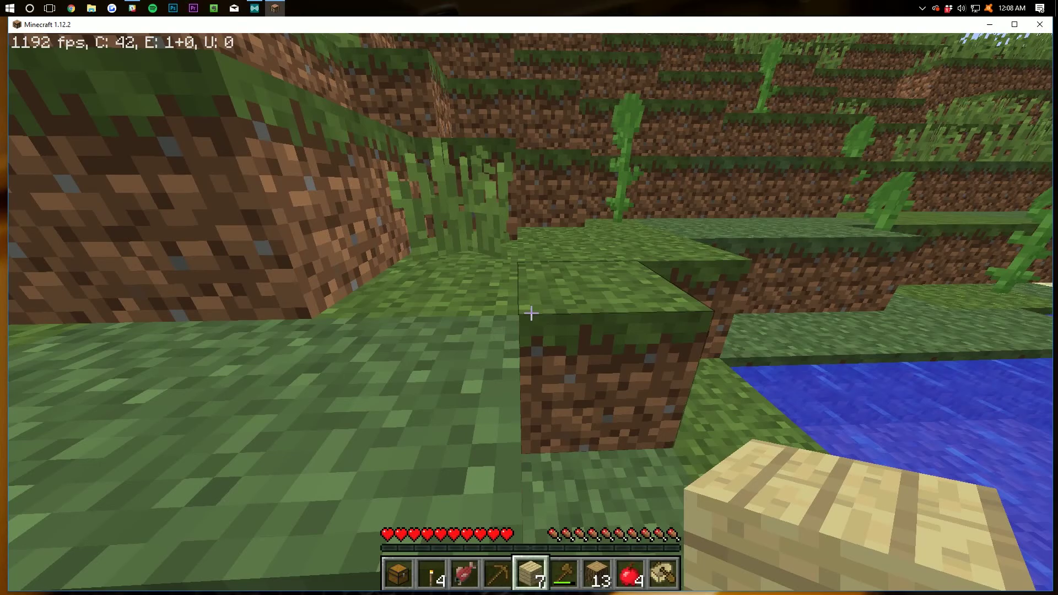
- Walk from the waterside up the grassy hillside to the cows, watching the frame rate while moving
{"action": "key", "text": "w"}
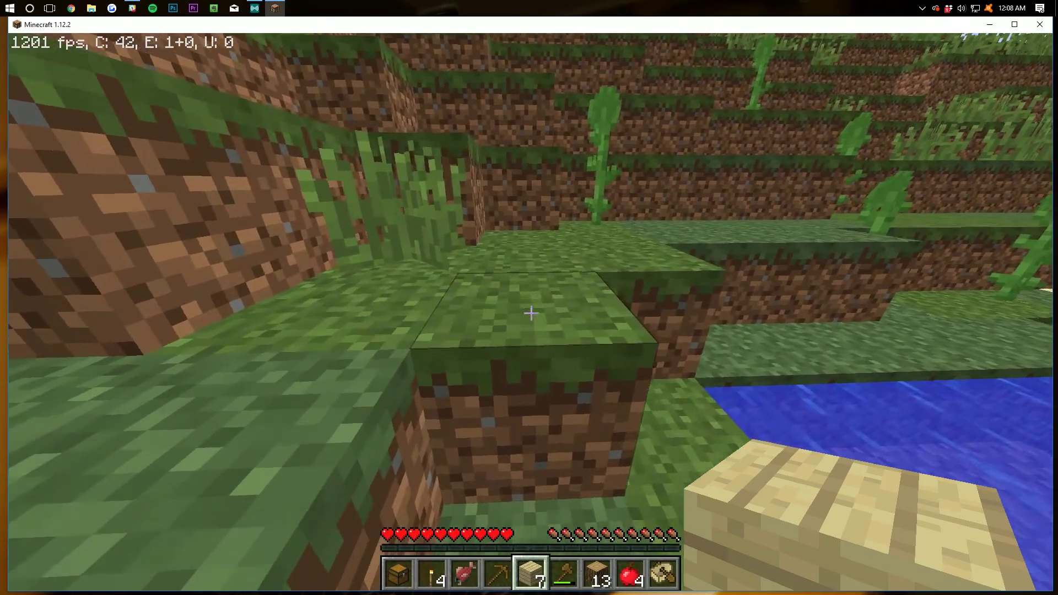
{"action": "key", "text": "w"}
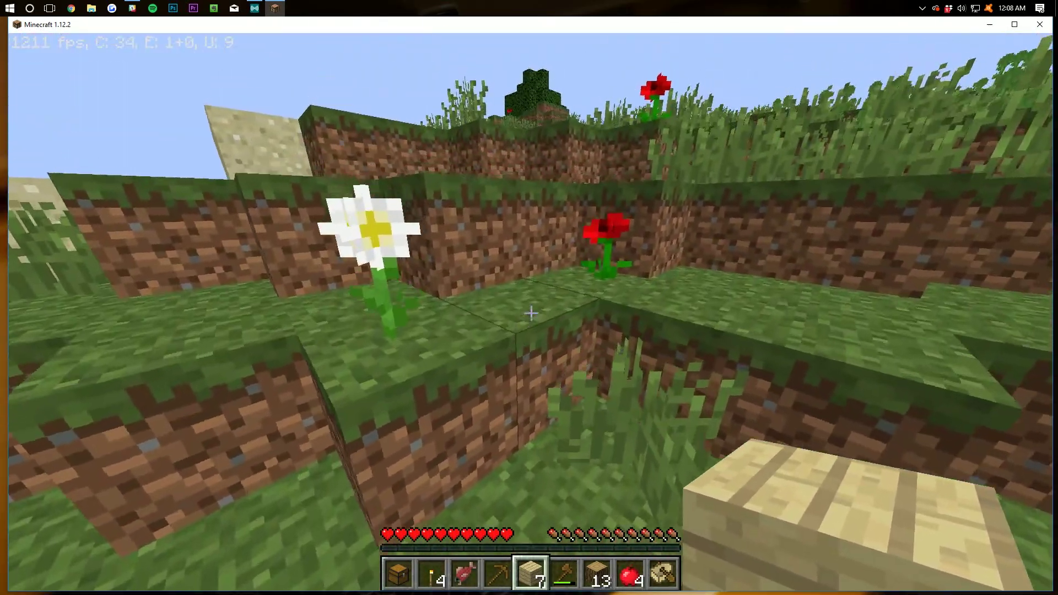
{"action": "key", "text": "w"}
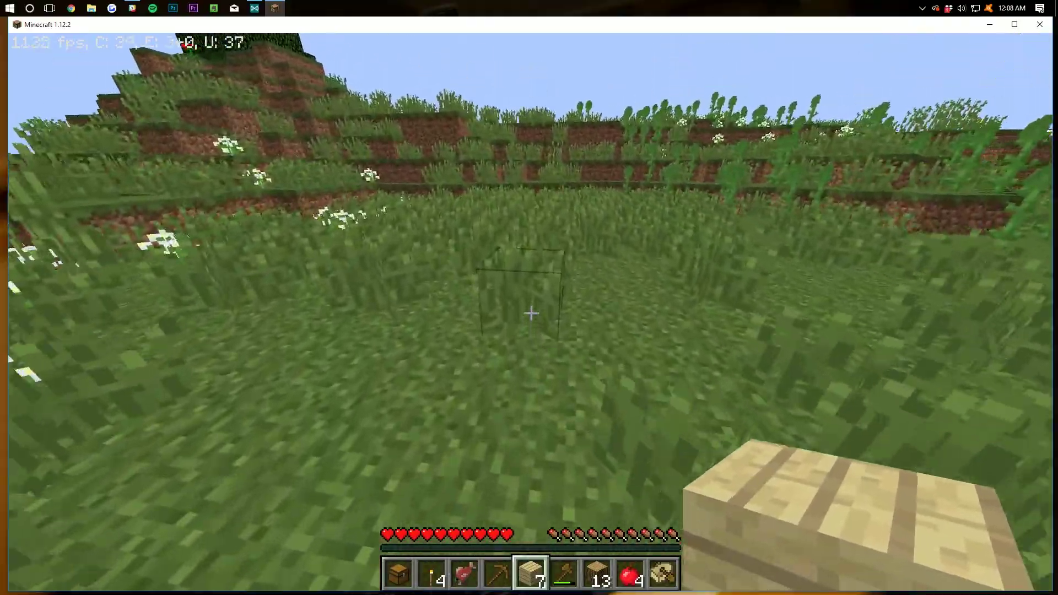
{"action": "key", "text": "w"}
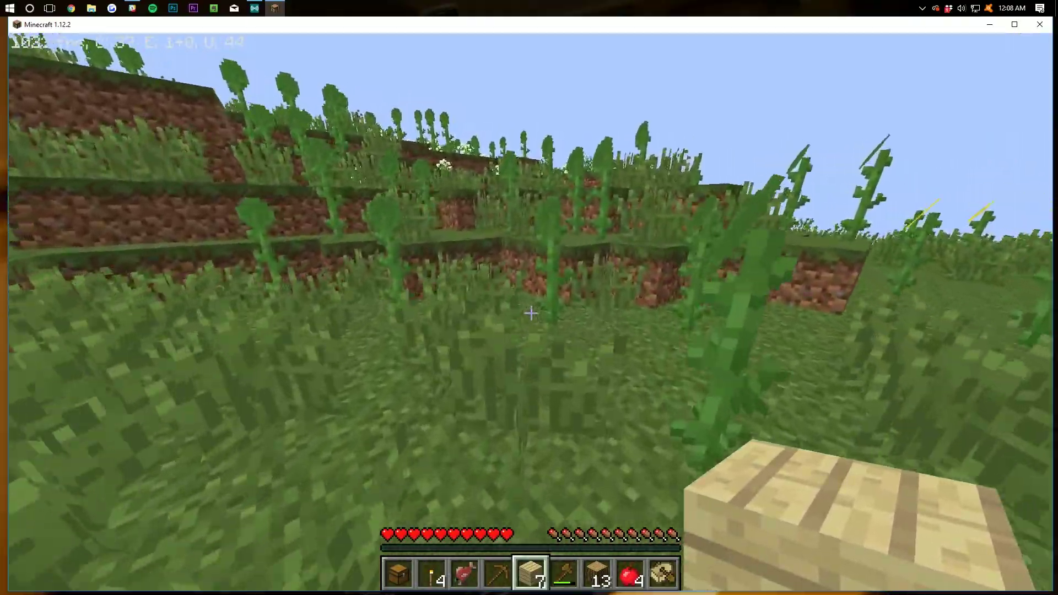
{"action": "key", "text": "w"}
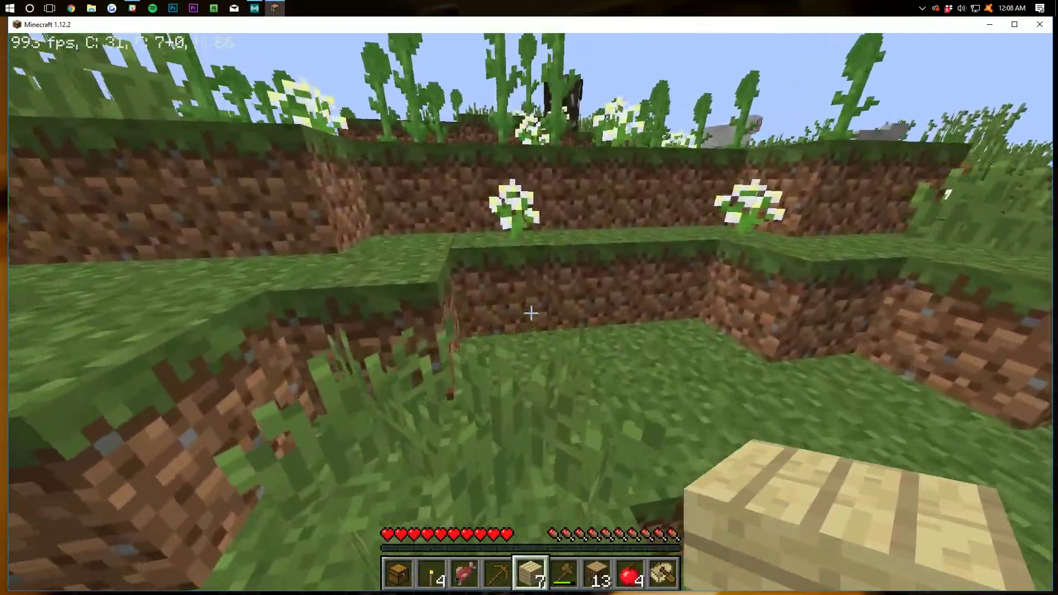
{"action": "key", "text": "w"}
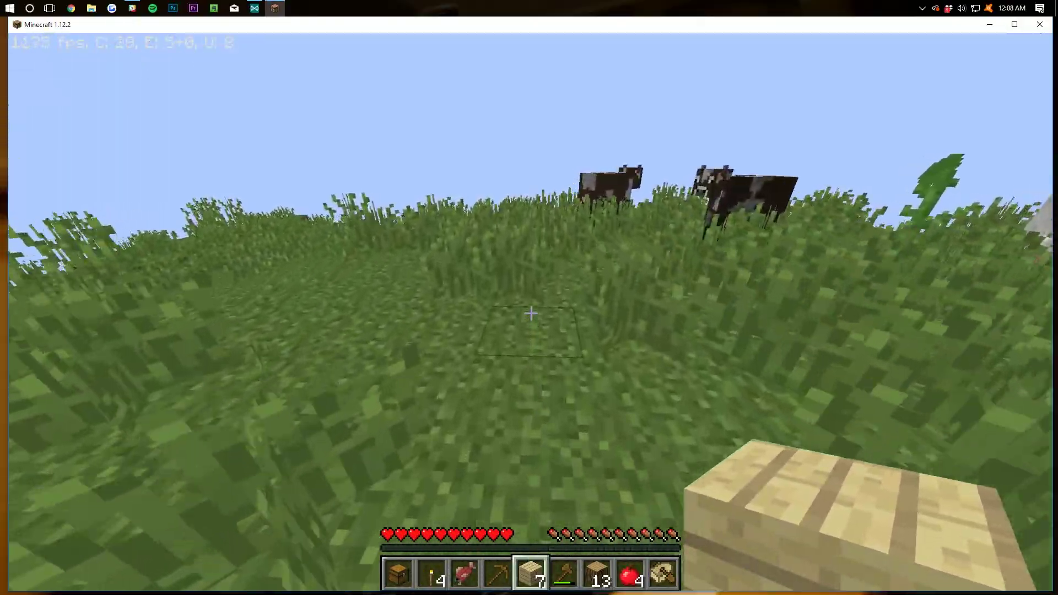
- Continue past the cows across the meadow and into the flower-filled forest, checking the fps counter as new terrain loads
{"action": "key", "text": "w"}
{"action": "key", "text": "w"}
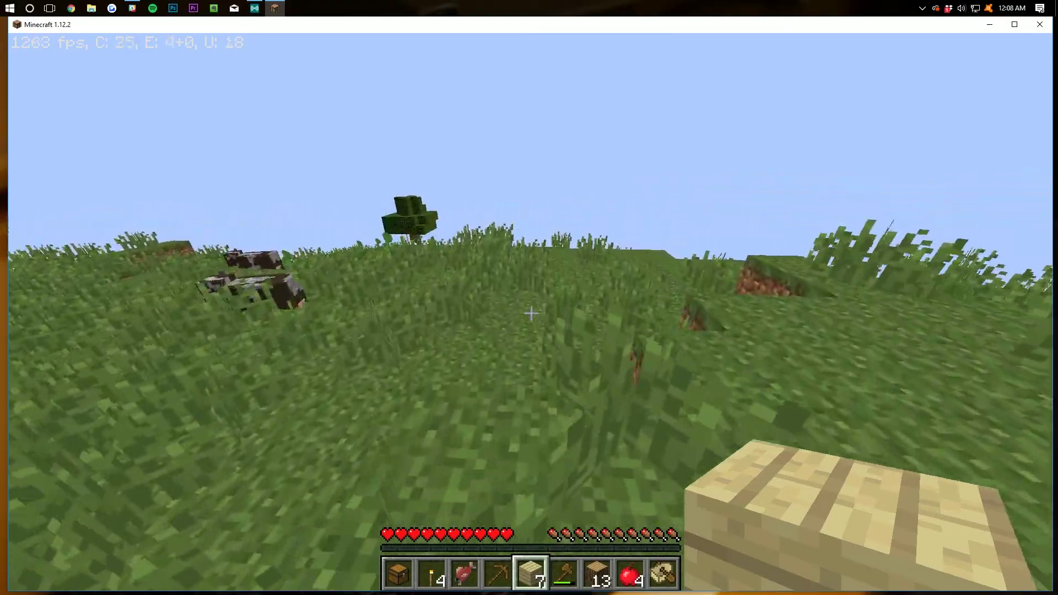
{"action": "key", "text": "w"}
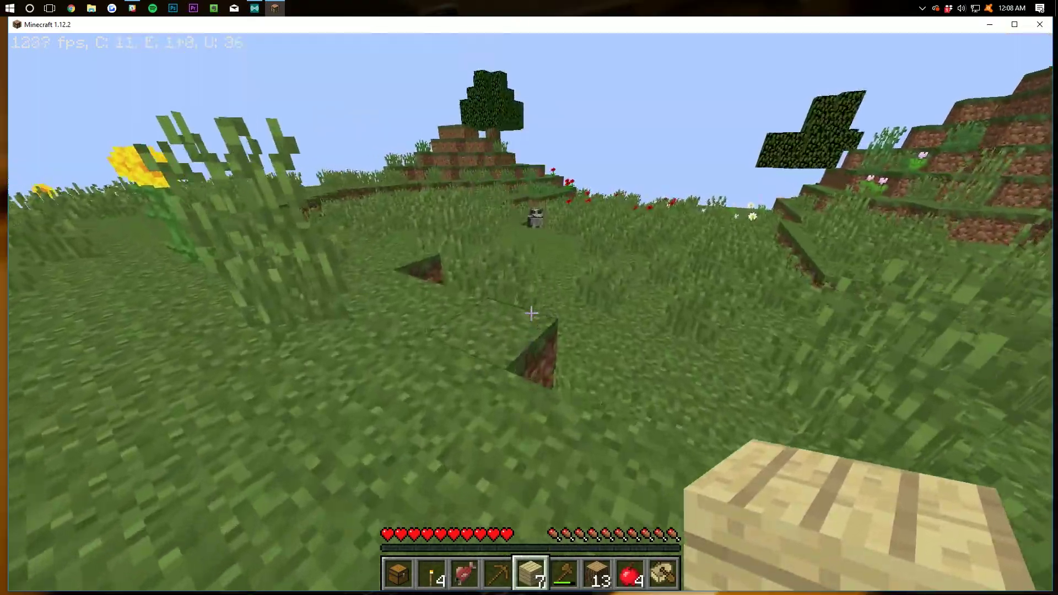
{"action": "key", "text": "w"}
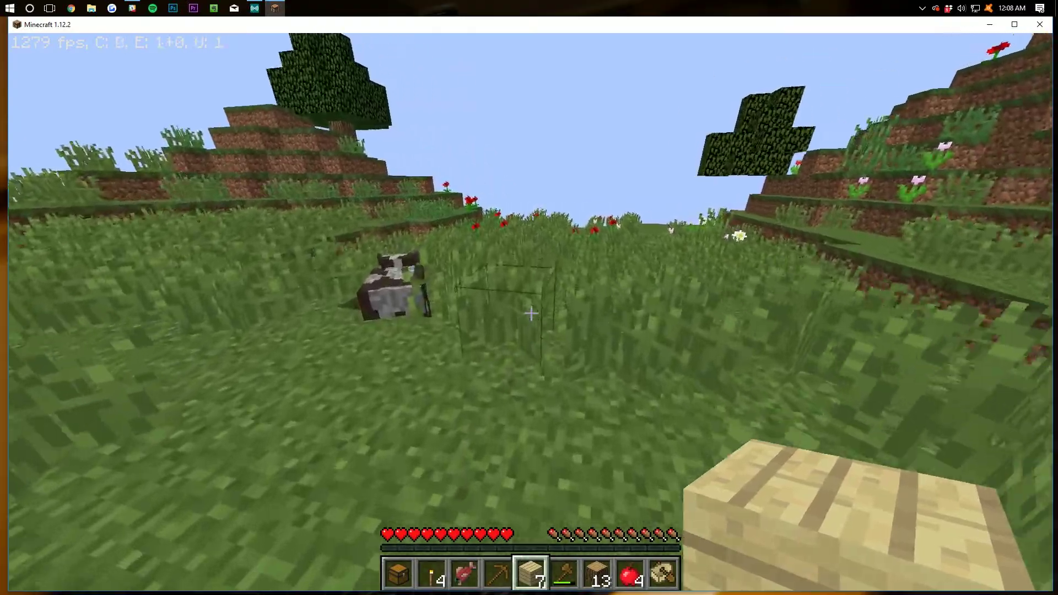
{"action": "key", "text": "w"}
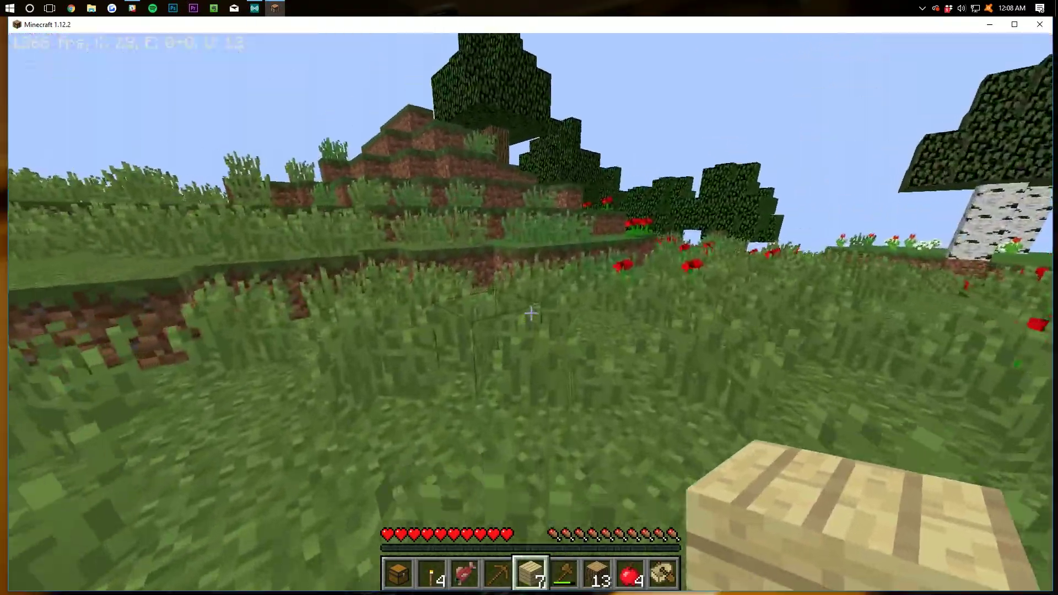
{"action": "key", "text": "w"}
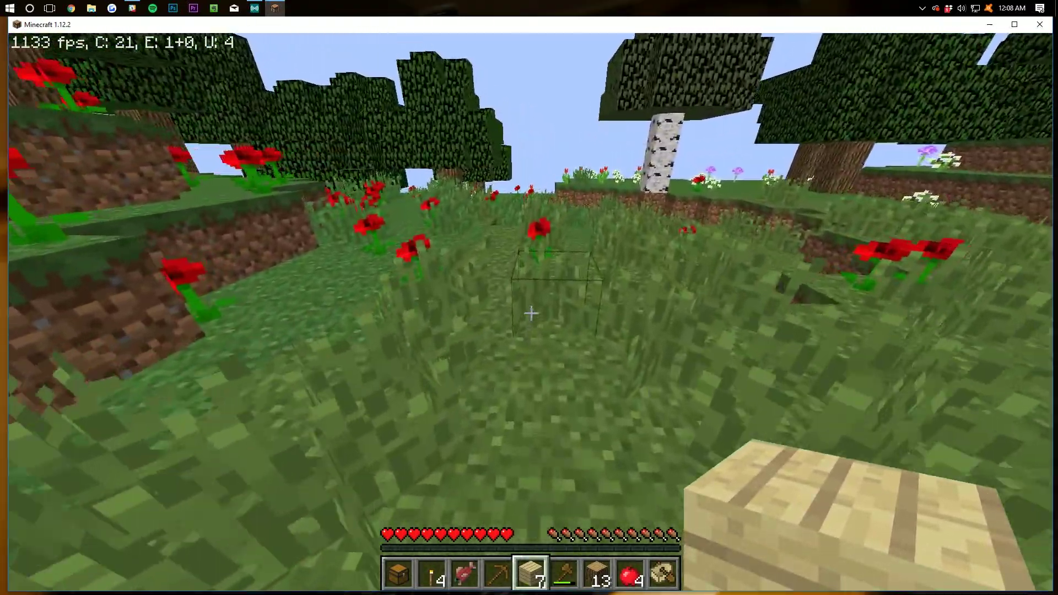
{"action": "key", "text": "w"}
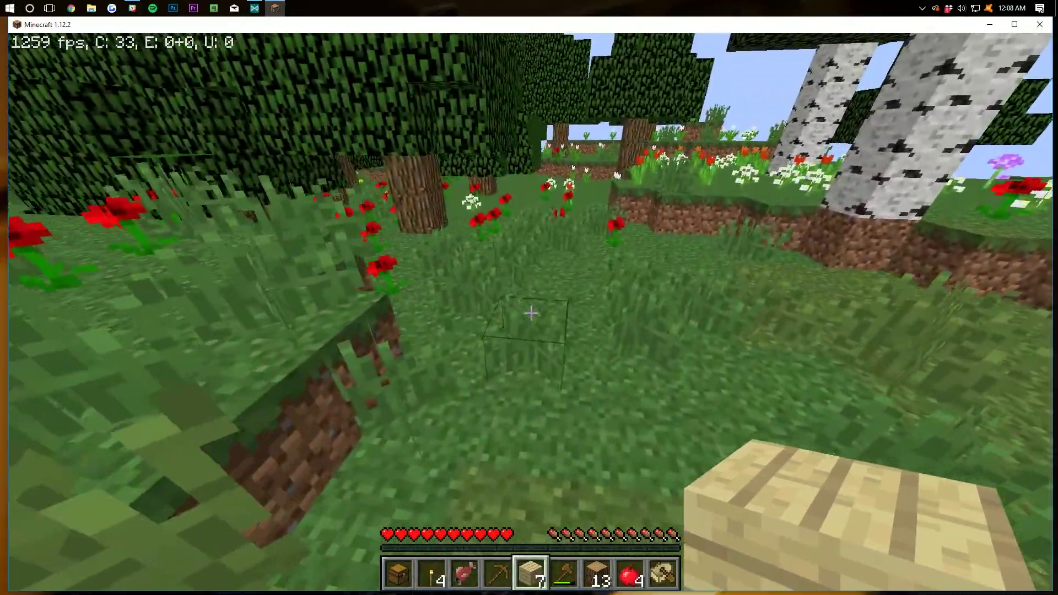
{"action": "key", "text": "w"}
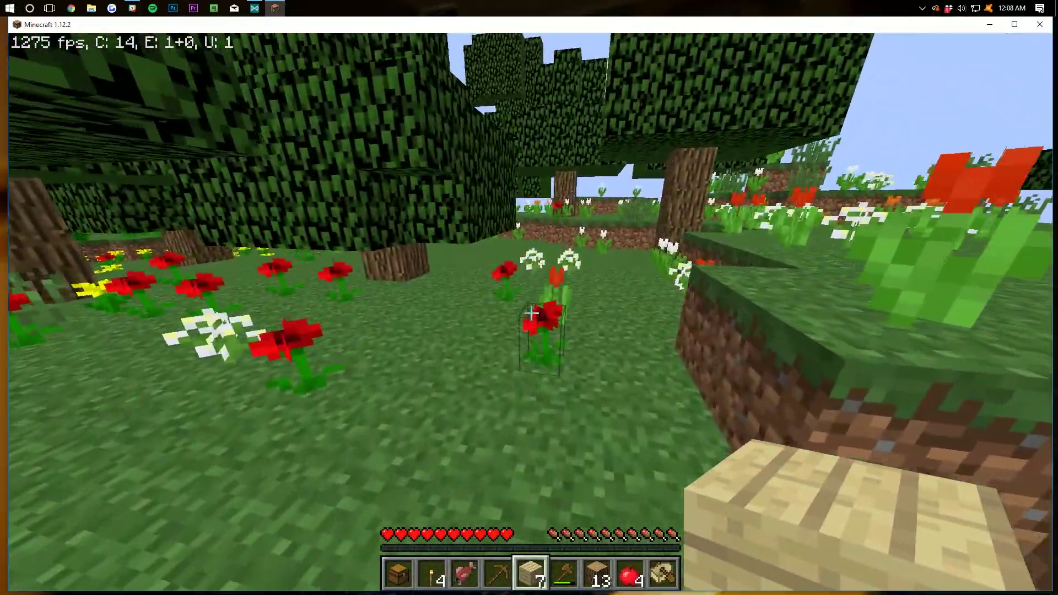